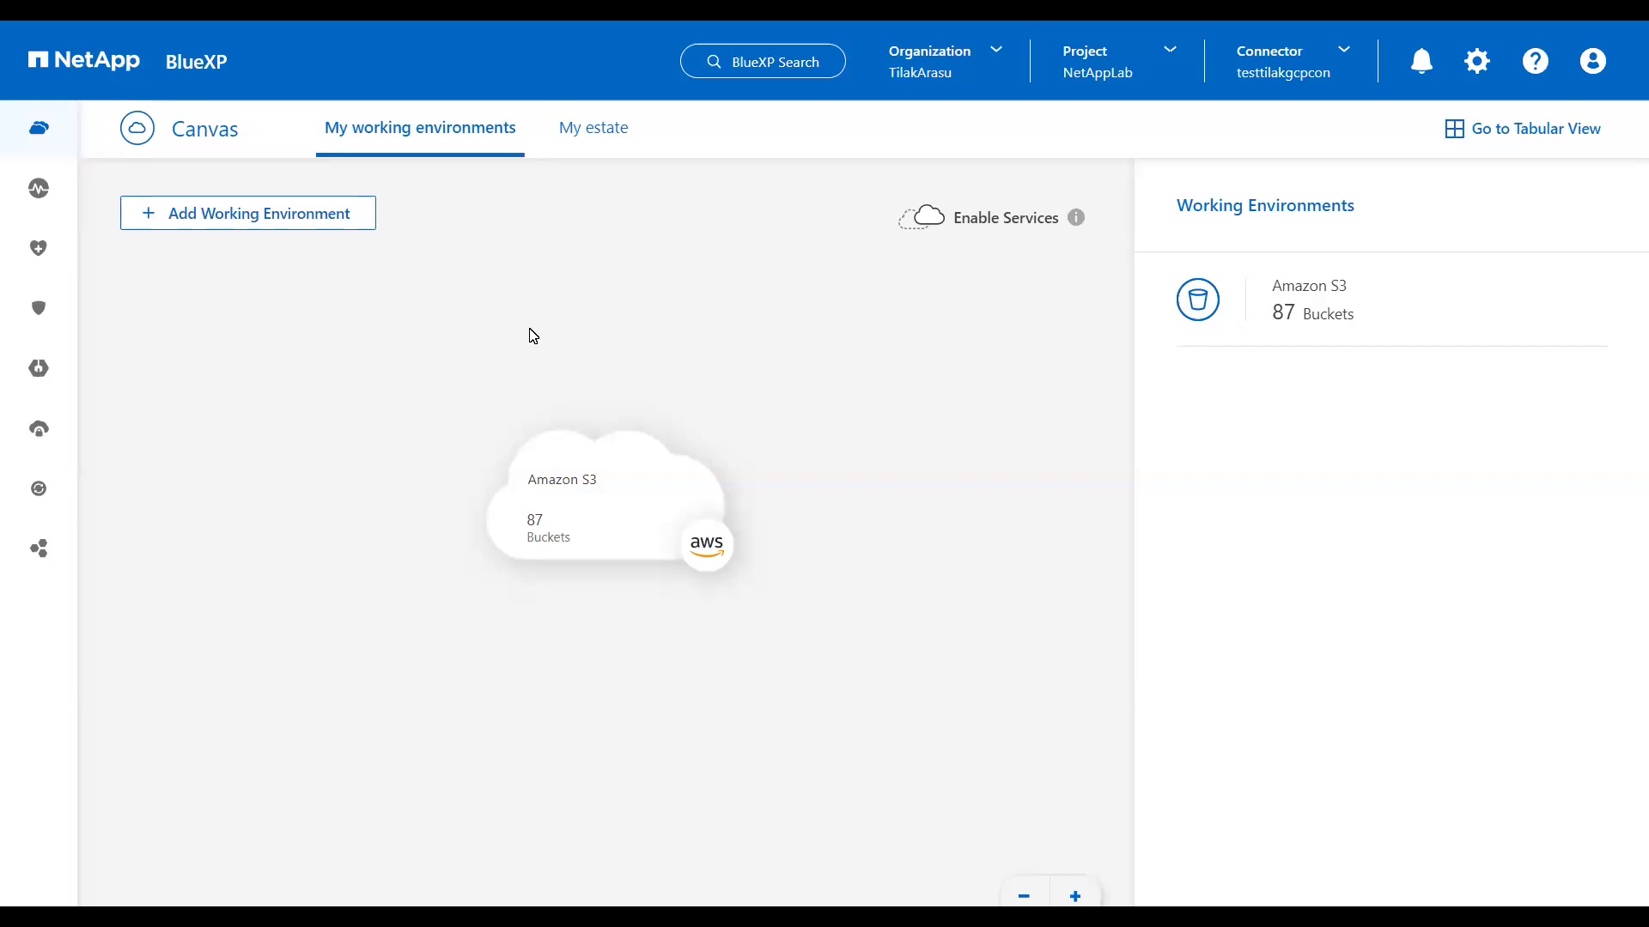
Step: Open the Connector dropdown in the Canvas top bar
{"action": "left_click", "coordinate": [1261, 70]}
Step: Add a new connector with Microsoft Azure as its cloud provider
{"action": "left_click", "coordinate": [1374, 130]}
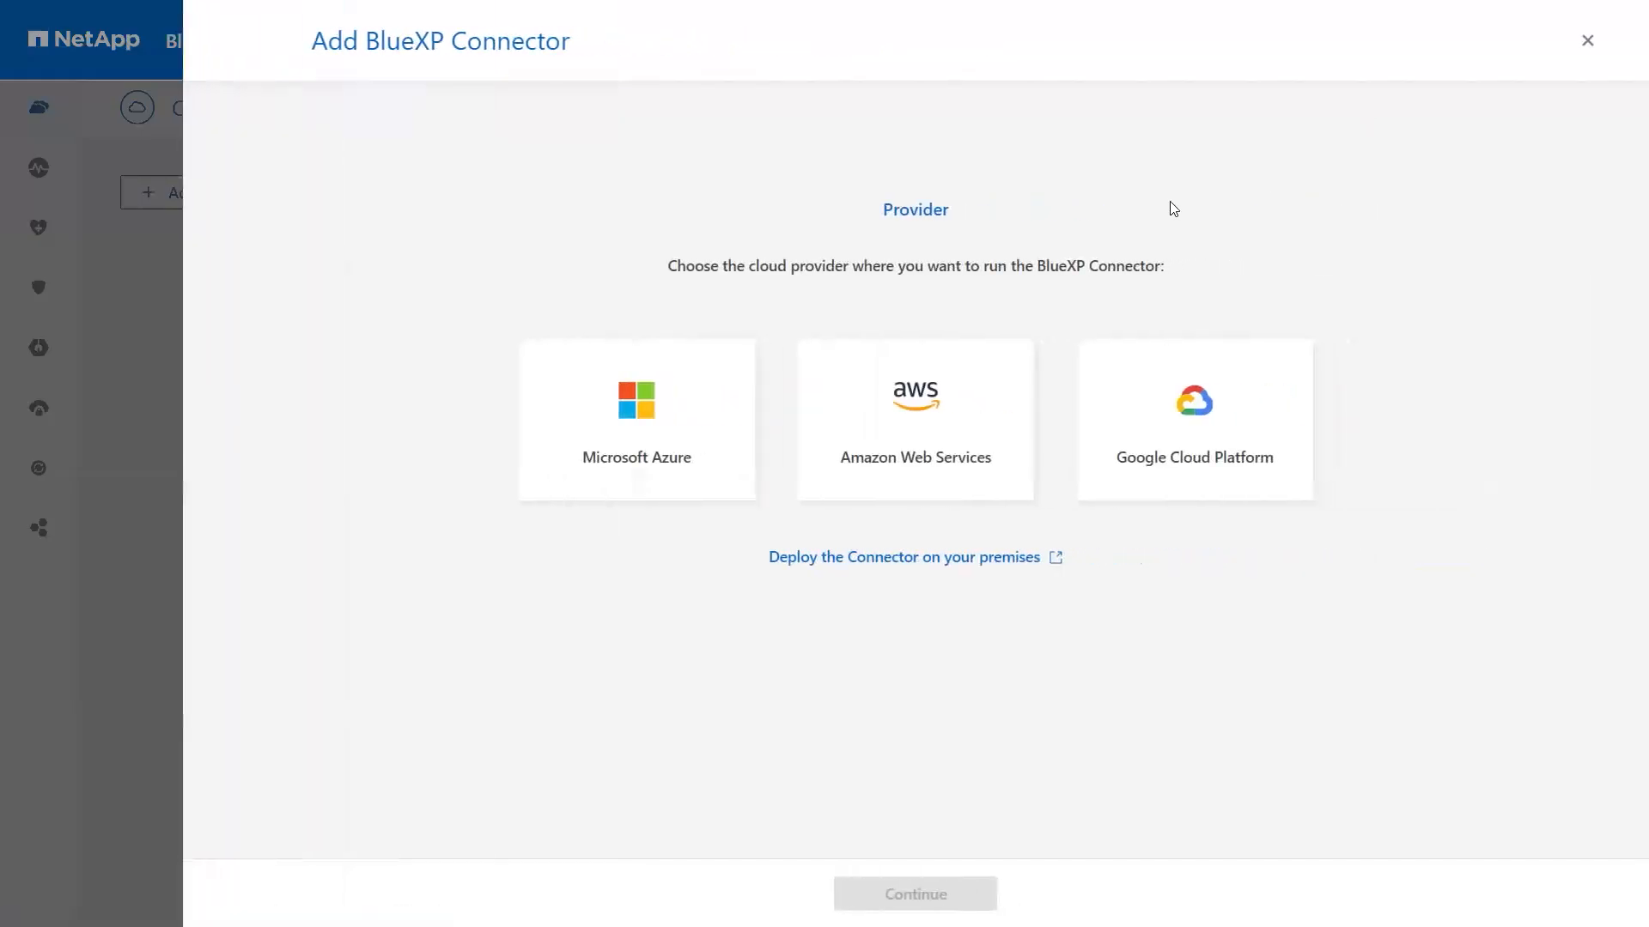
{"action": "left_click", "coordinate": [679, 415]}
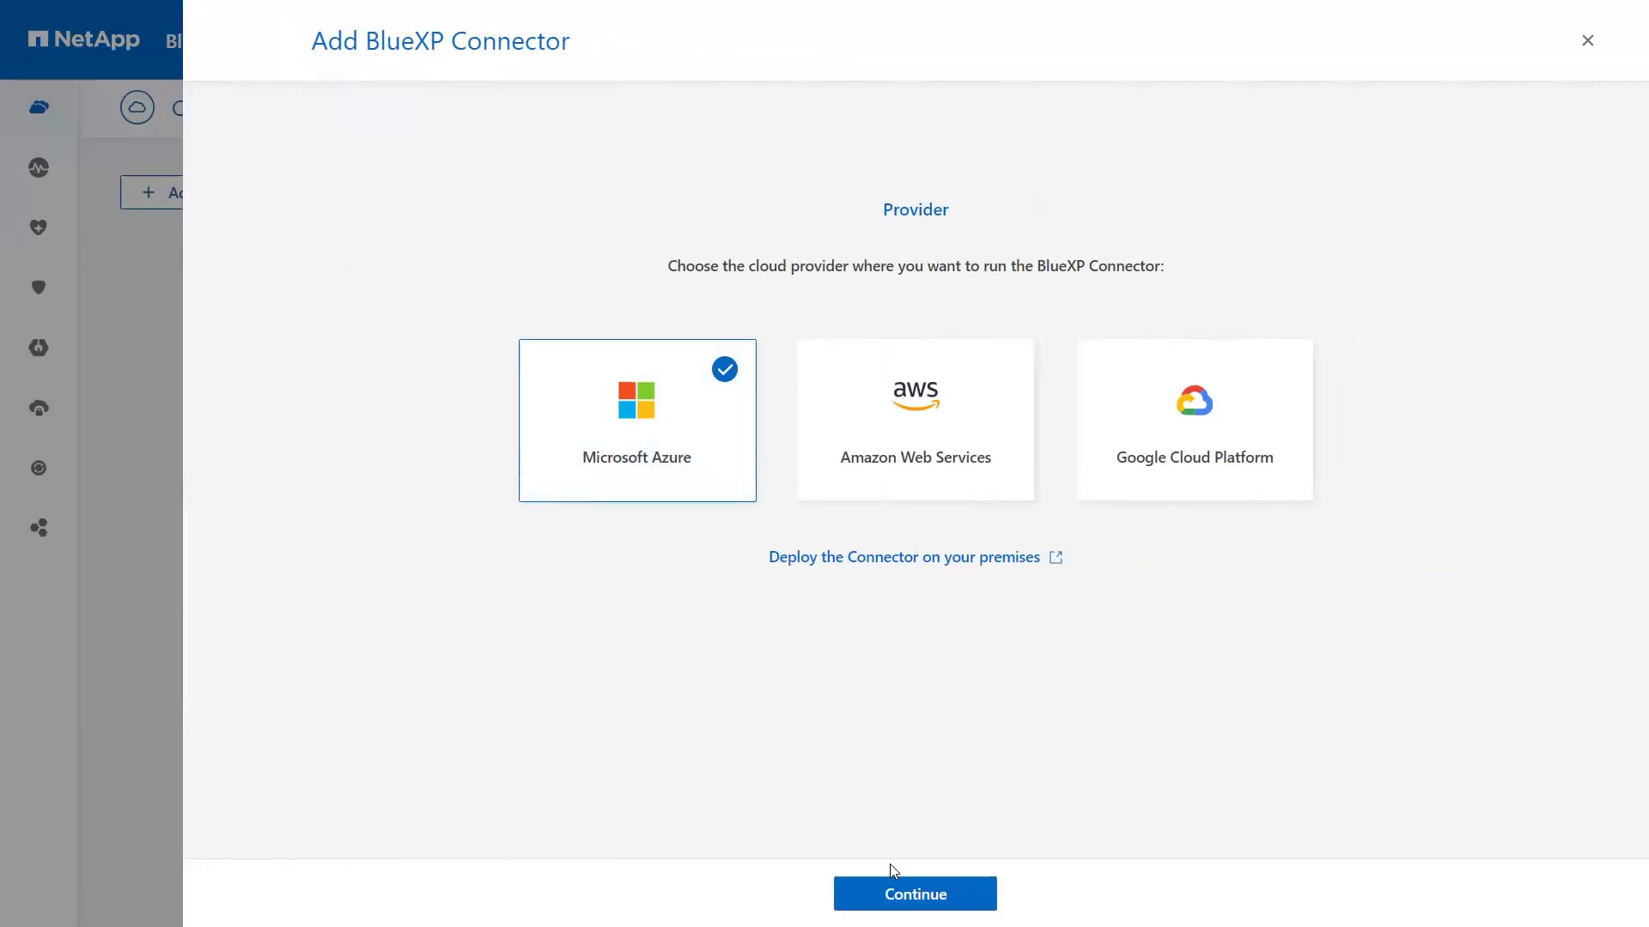
{"action": "left_click", "coordinate": [903, 895]}
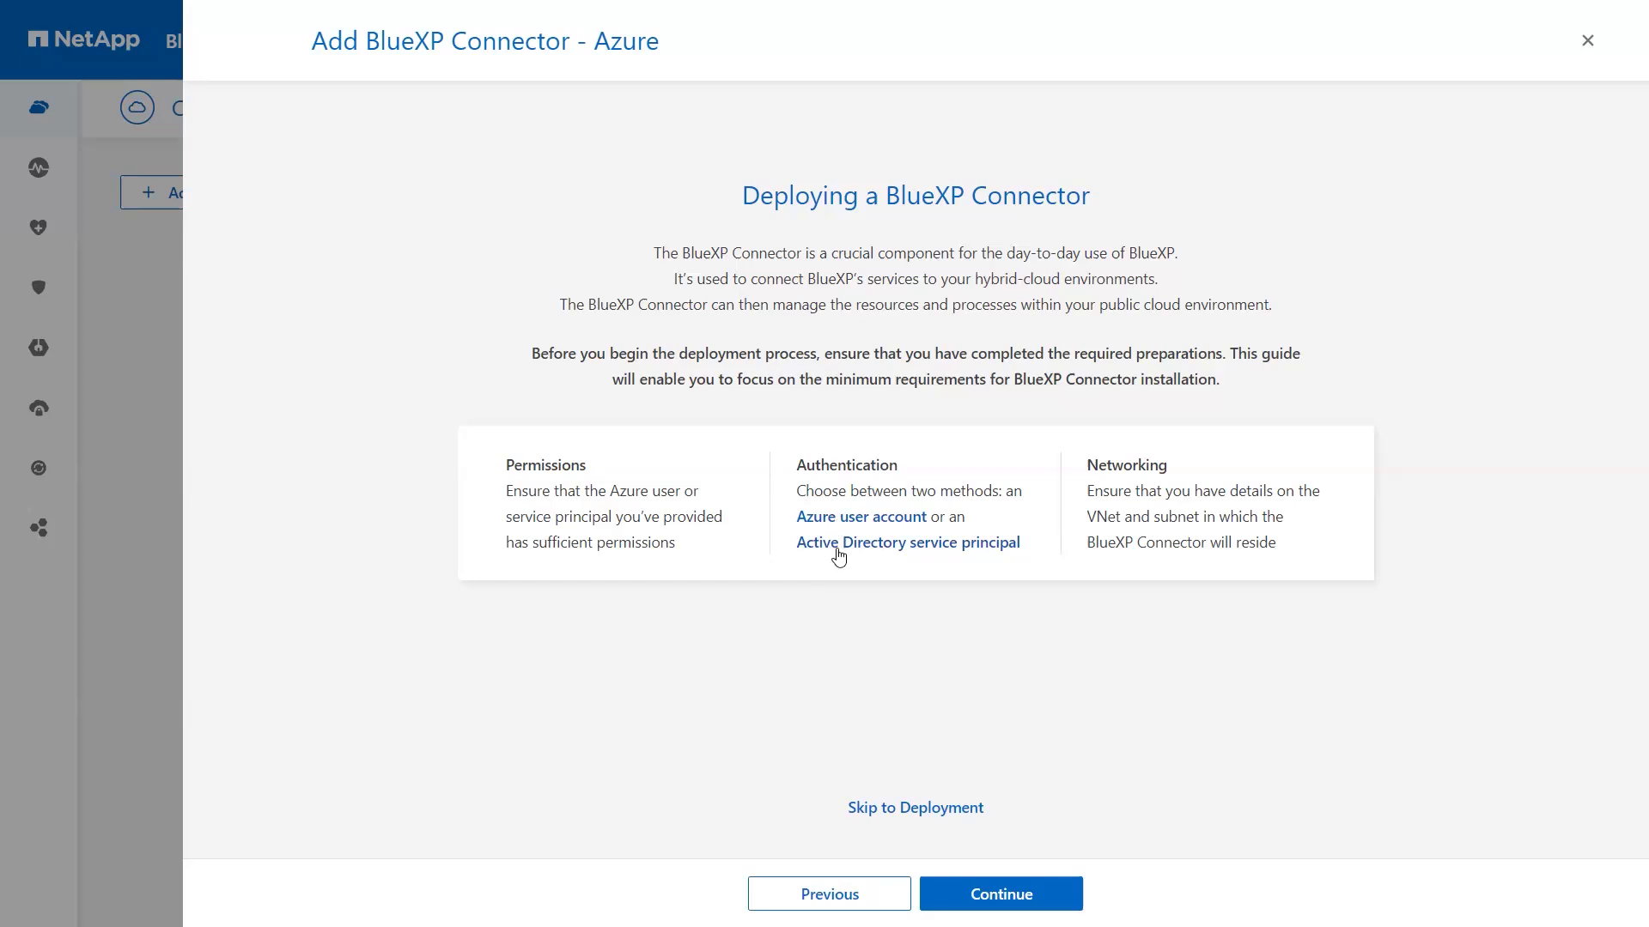
Step: Try the Active Directory service principal login fields, cancel it, and advance to Authentication
{"action": "left_click", "coordinate": [837, 548]}
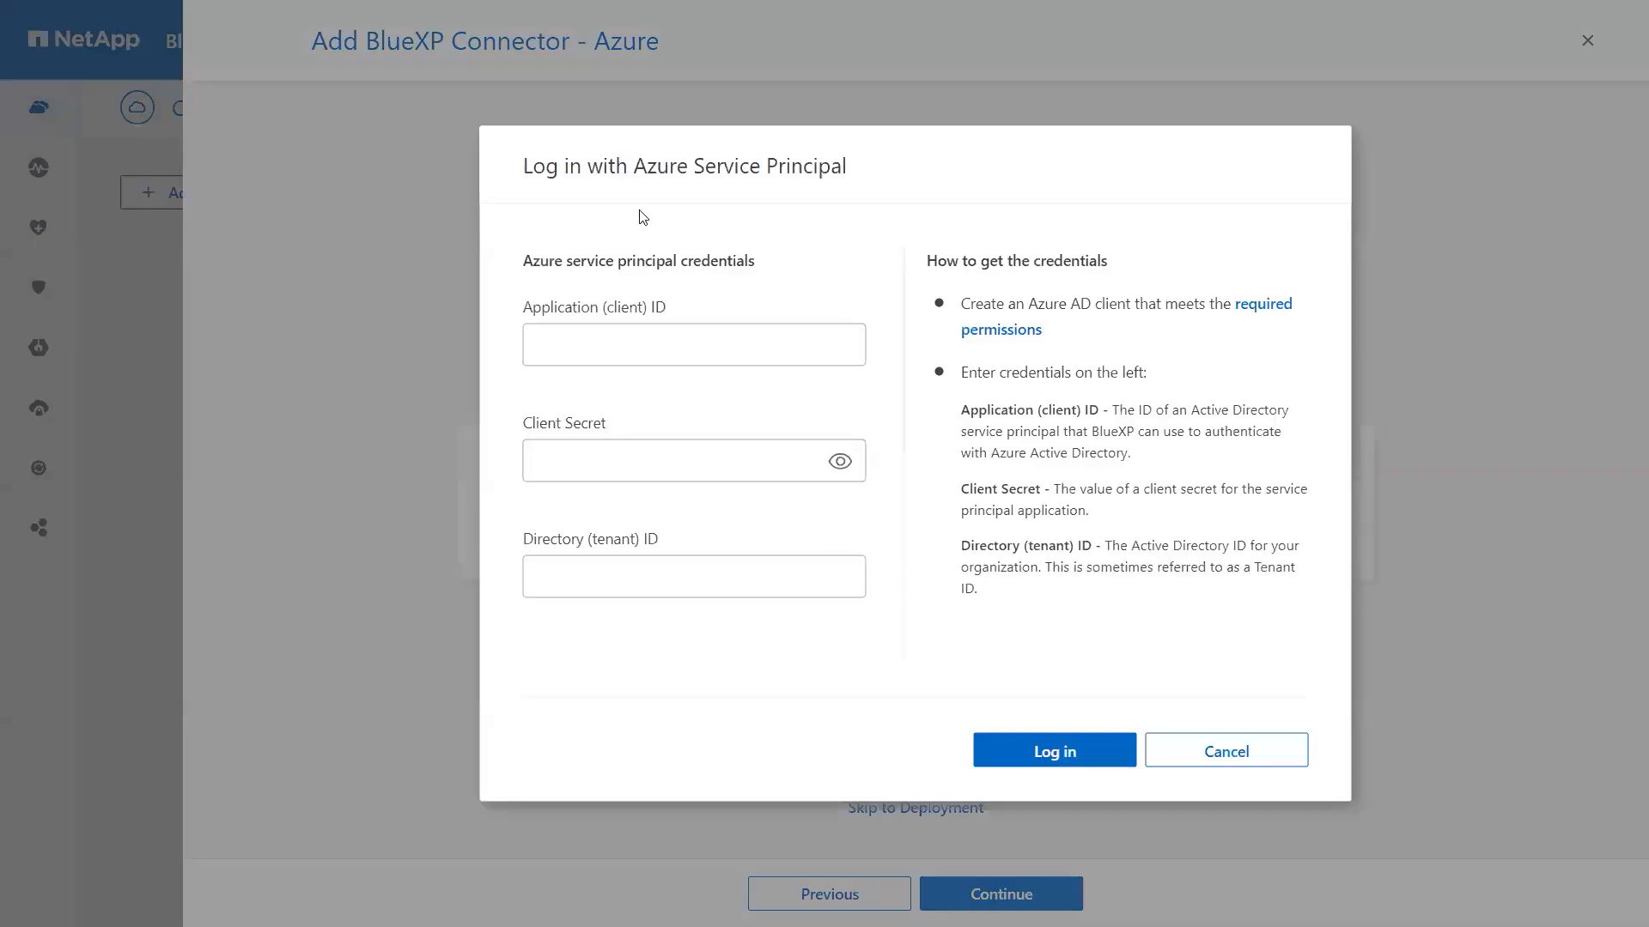
{"action": "left_click", "coordinate": [626, 304]}
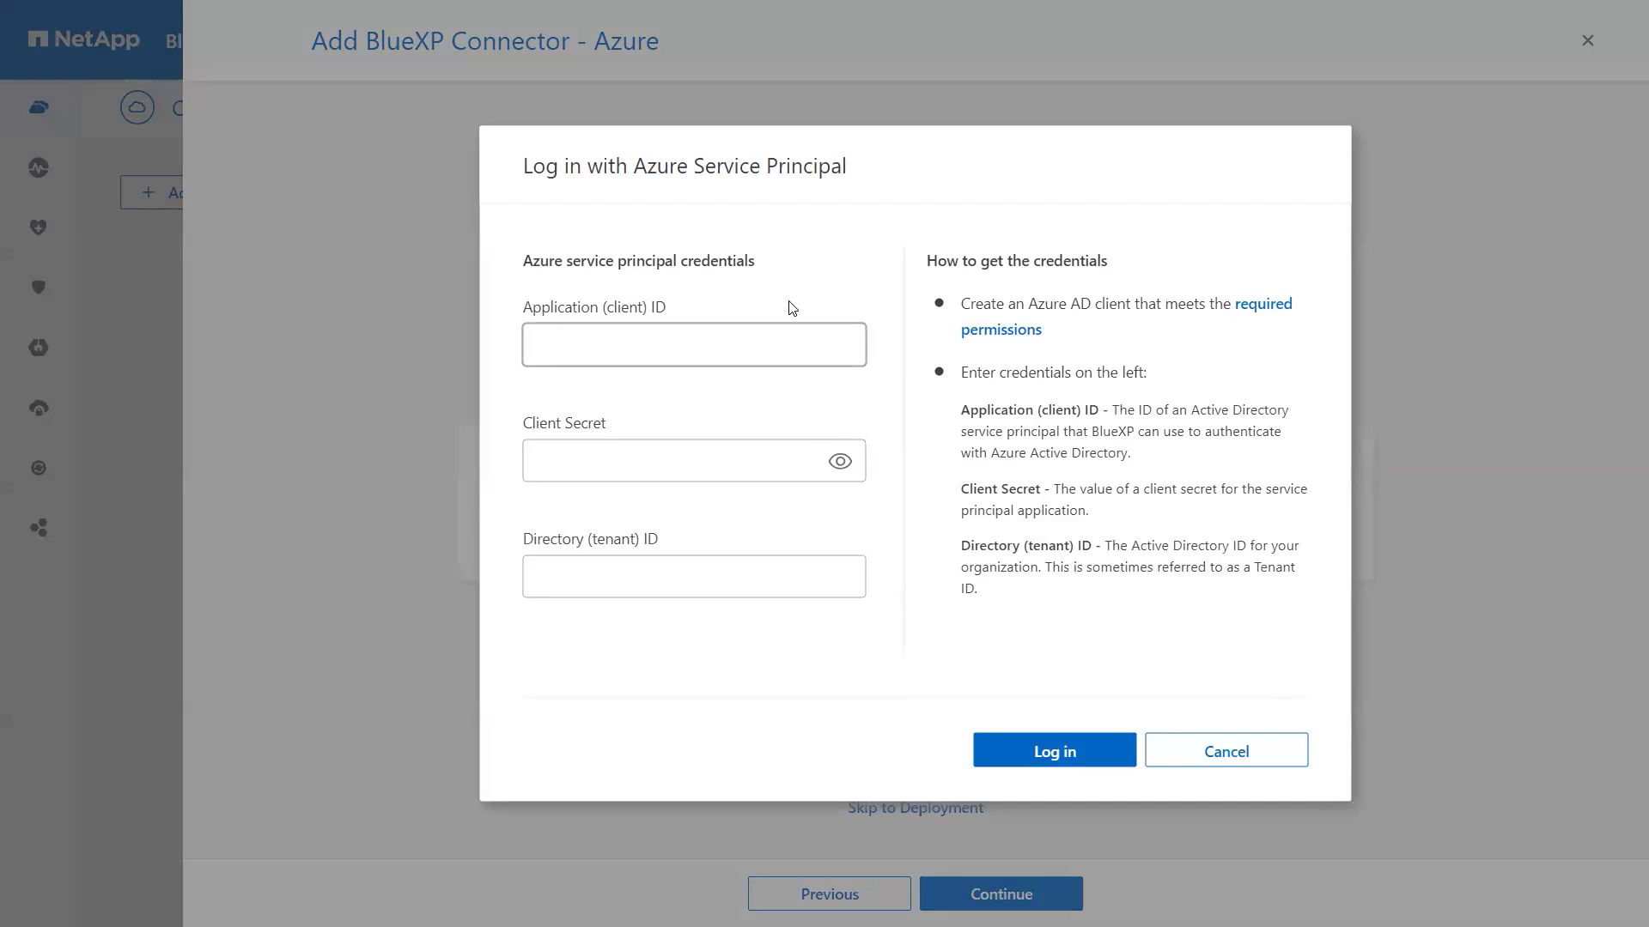
{"action": "left_click", "coordinate": [654, 351]}
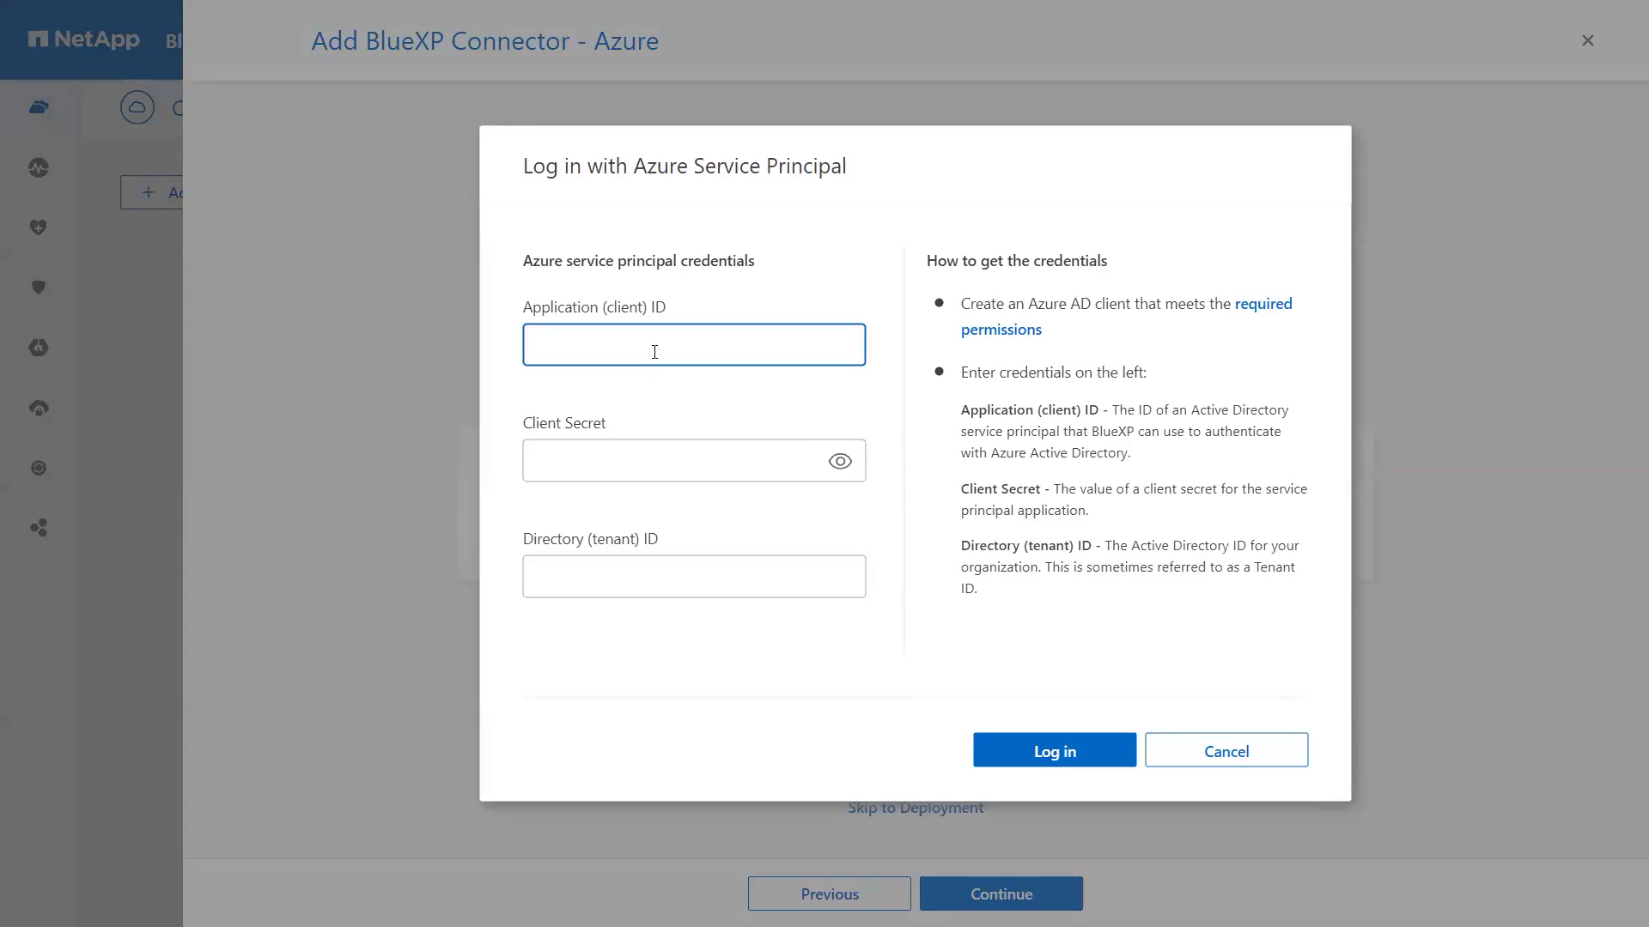
{"action": "left_click", "coordinate": [619, 459]}
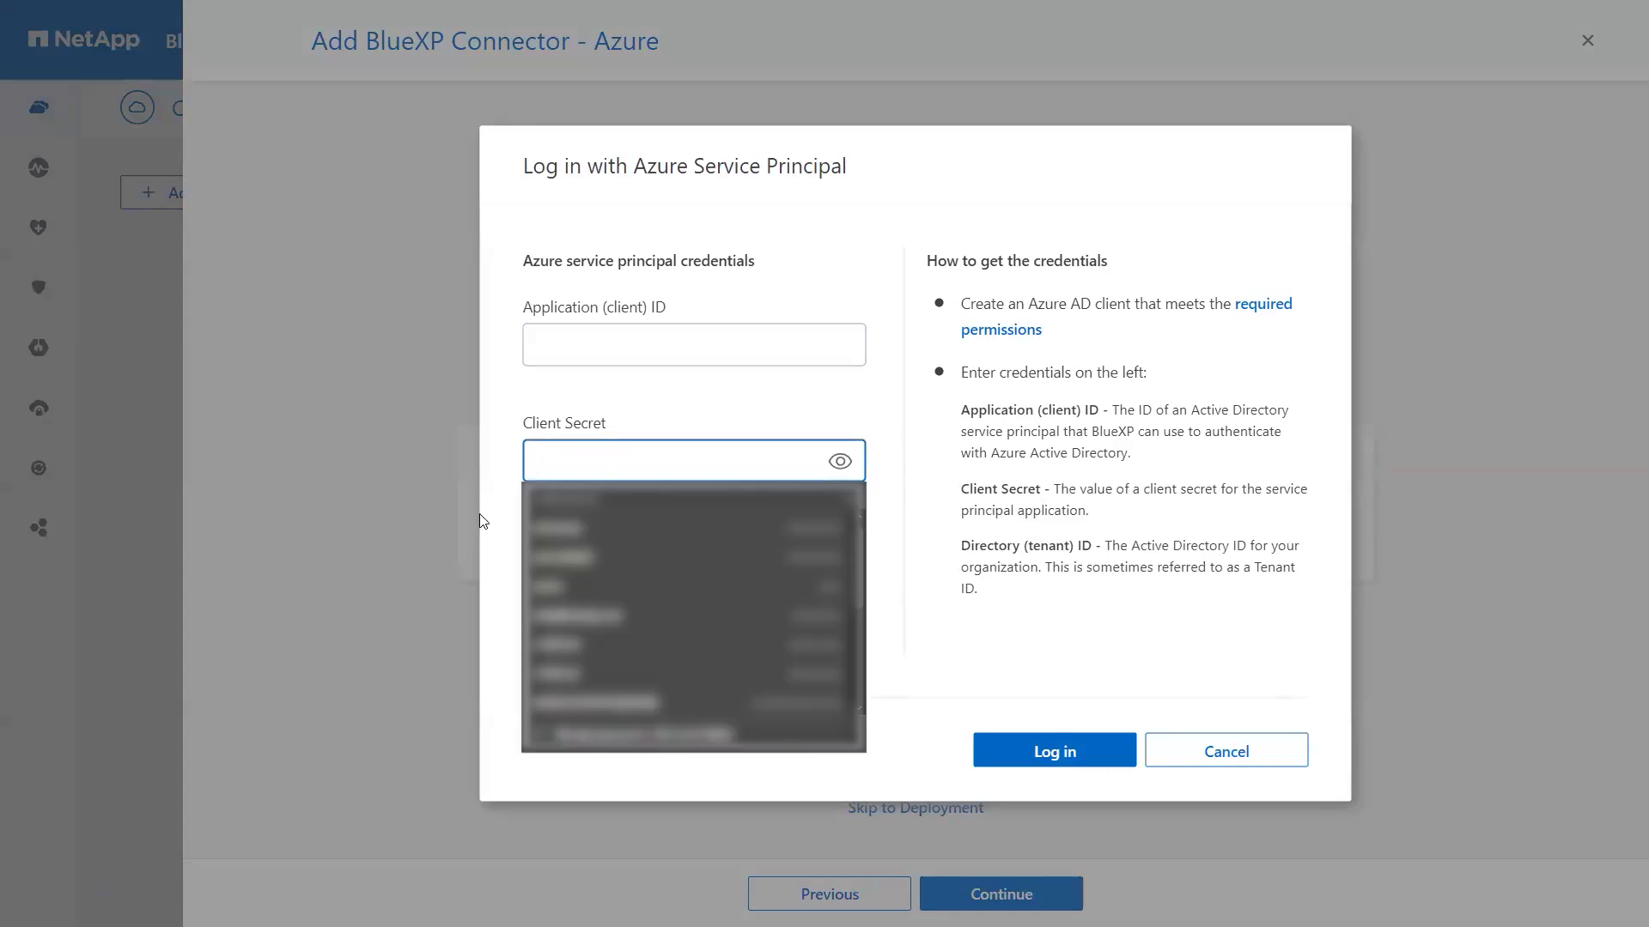
{"action": "left_click", "coordinate": [504, 632]}
{"action": "left_click", "coordinate": [546, 586]}
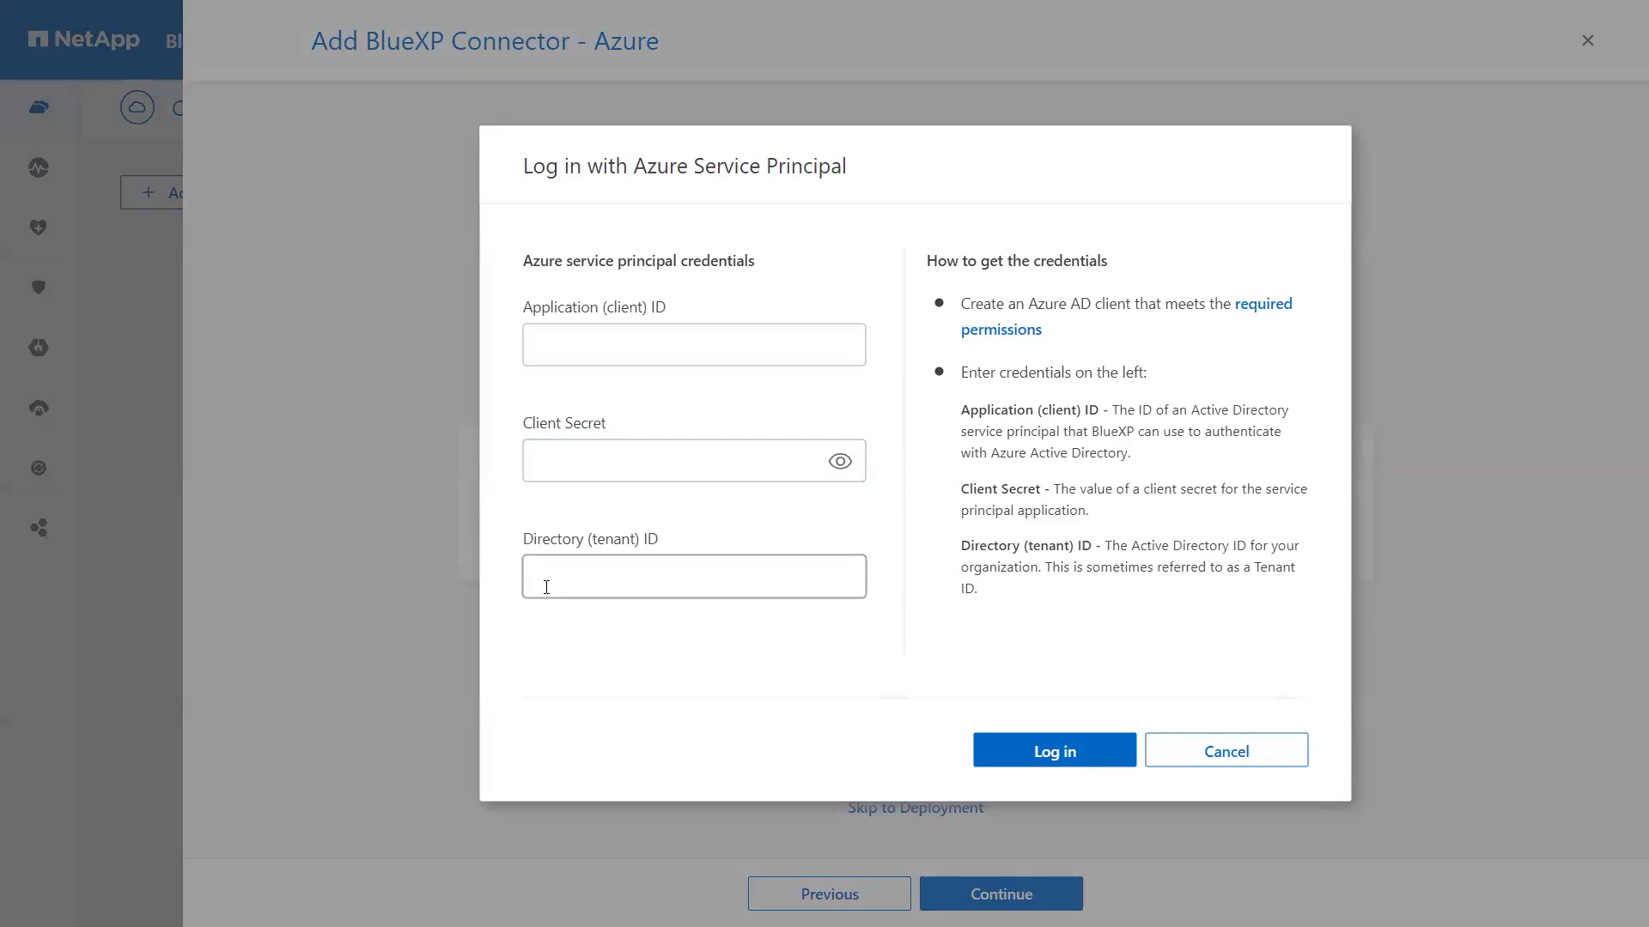
{"action": "left_click", "coordinate": [1237, 766]}
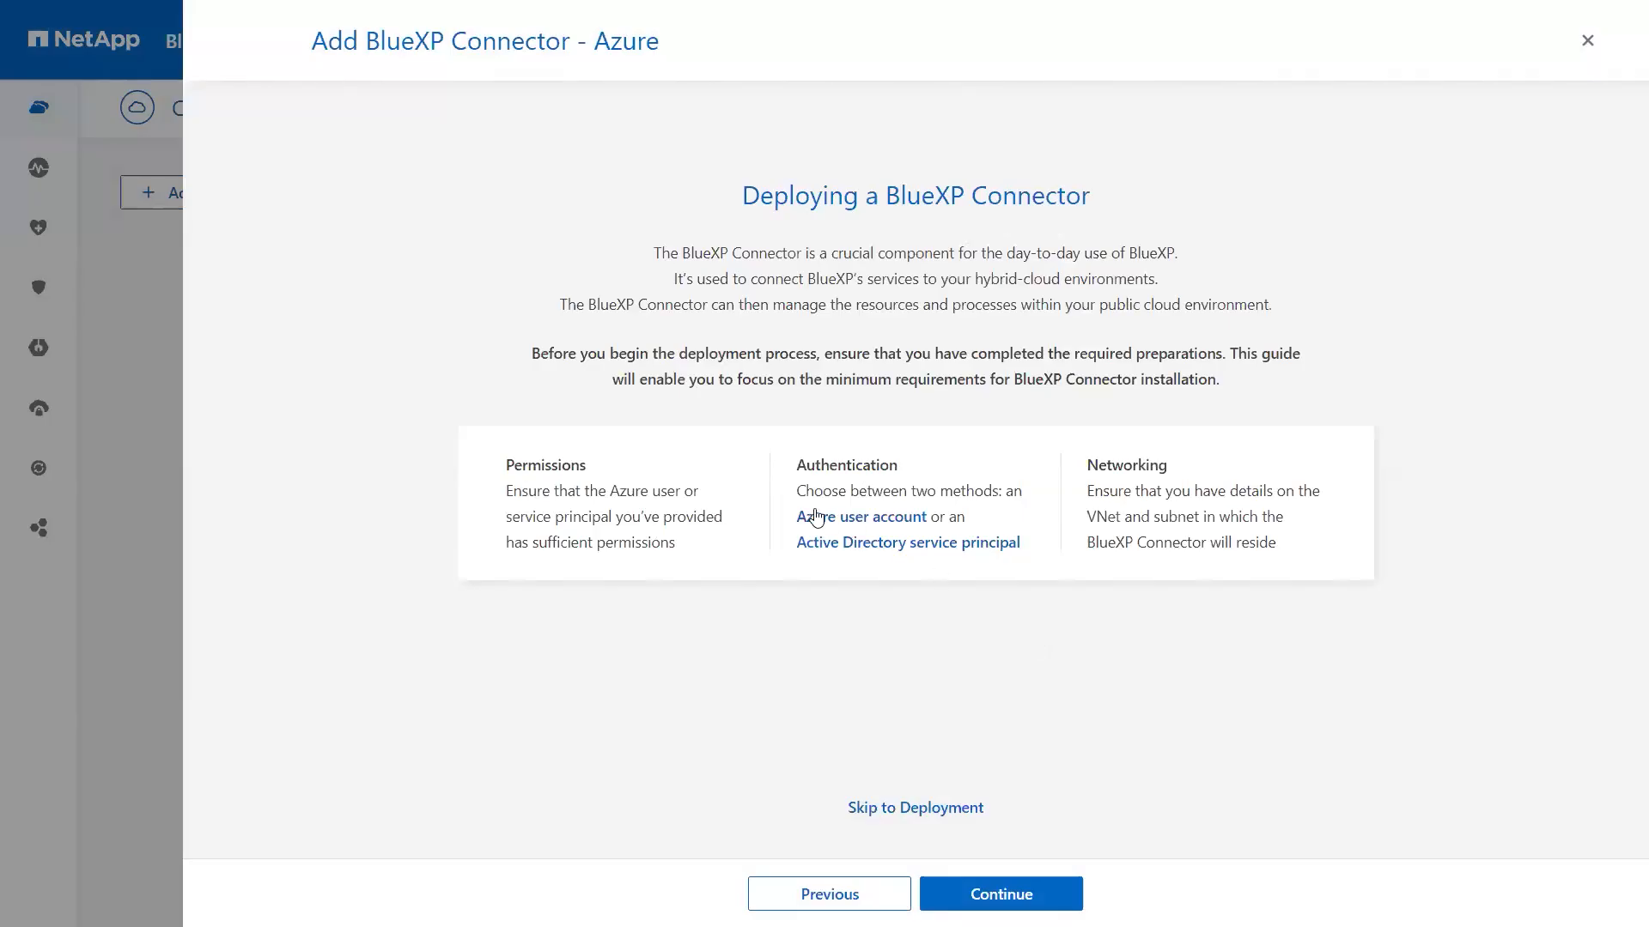
{"action": "left_click", "coordinate": [1002, 895]}
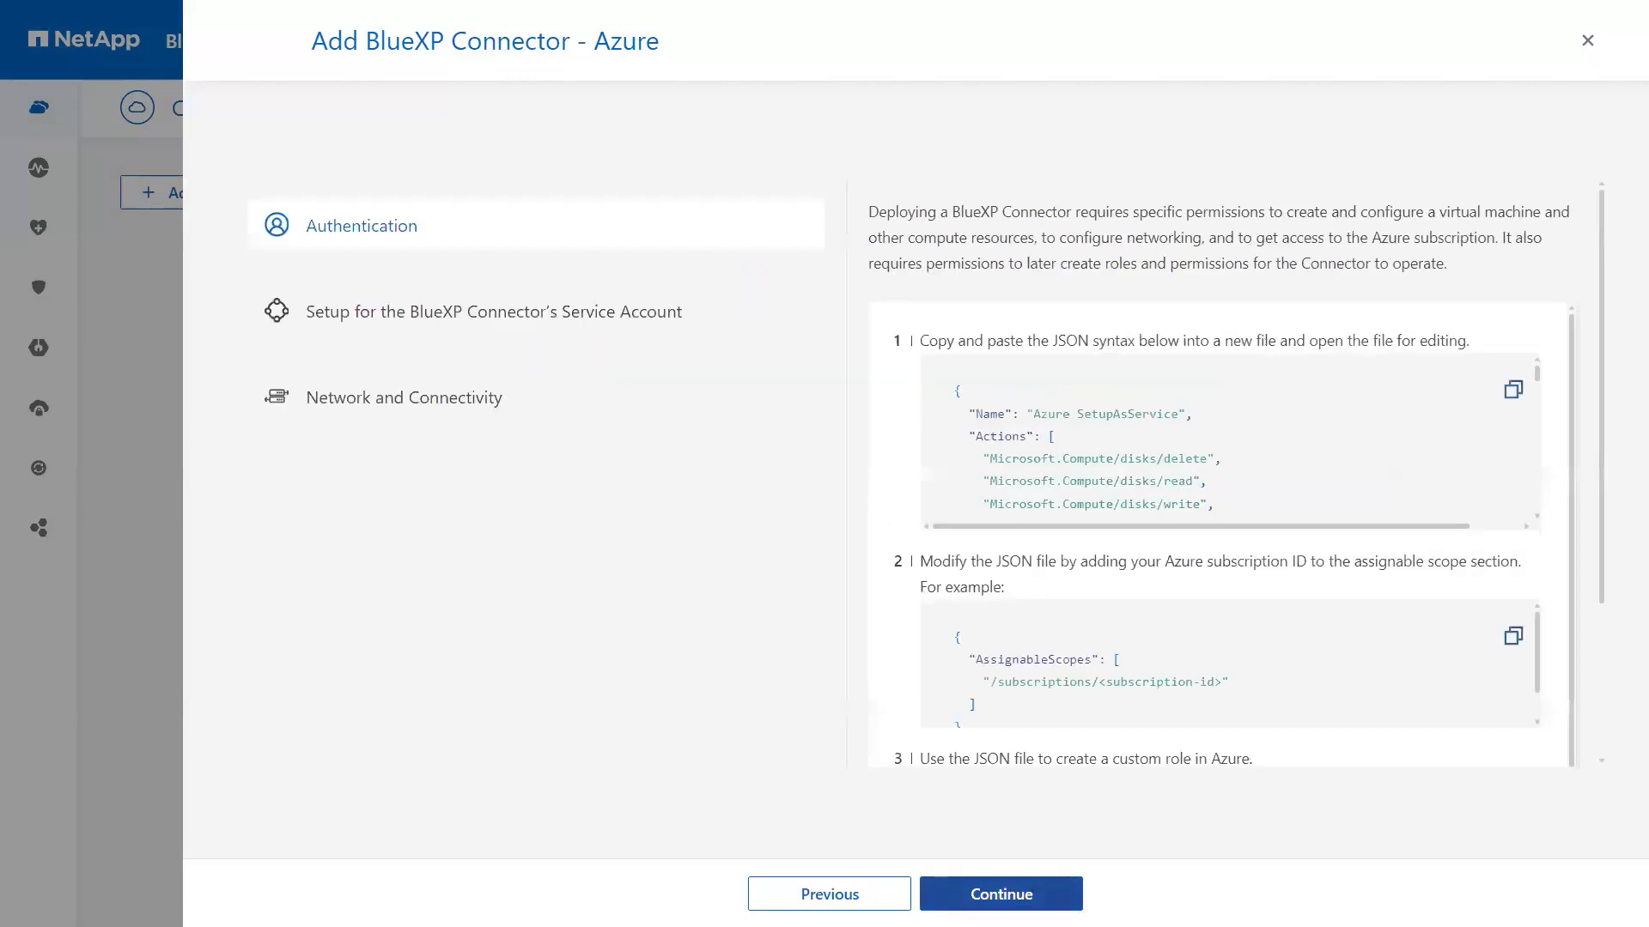
Step: Move past the permission instructions to the Virtual Machine Authentication step
{"action": "left_click", "coordinate": [1001, 895]}
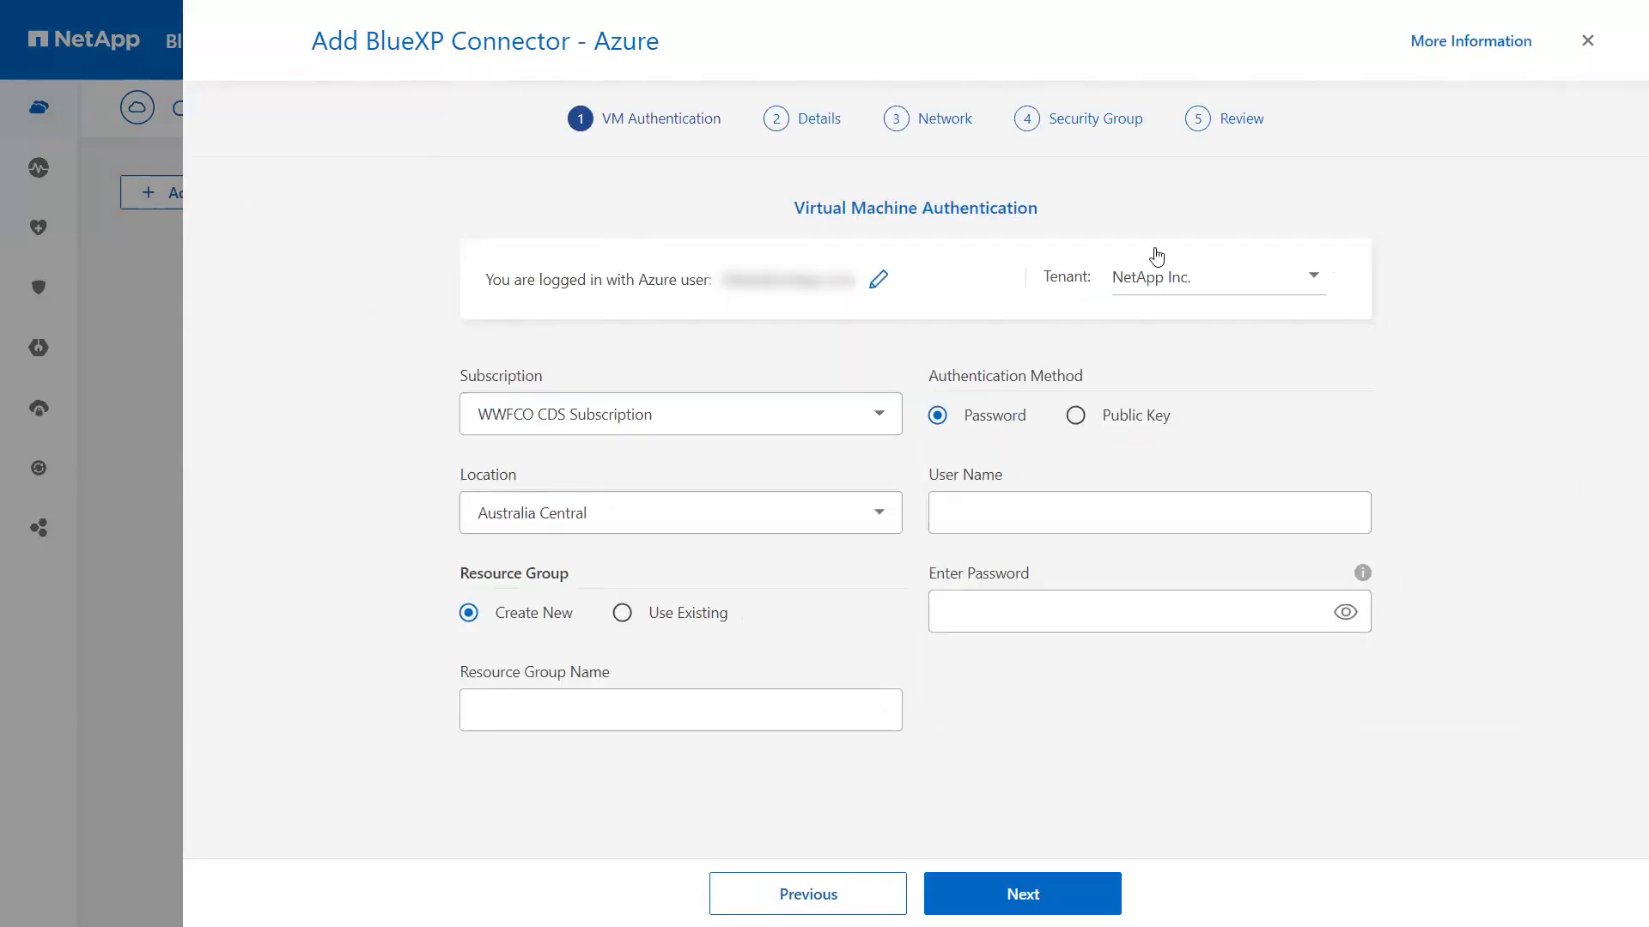
Step: Keep the WWFCO CDS Subscription and set the VM location to East US
{"action": "left_click", "coordinate": [1157, 286]}
{"action": "left_click", "coordinate": [563, 419]}
{"action": "left_click", "coordinate": [558, 465]}
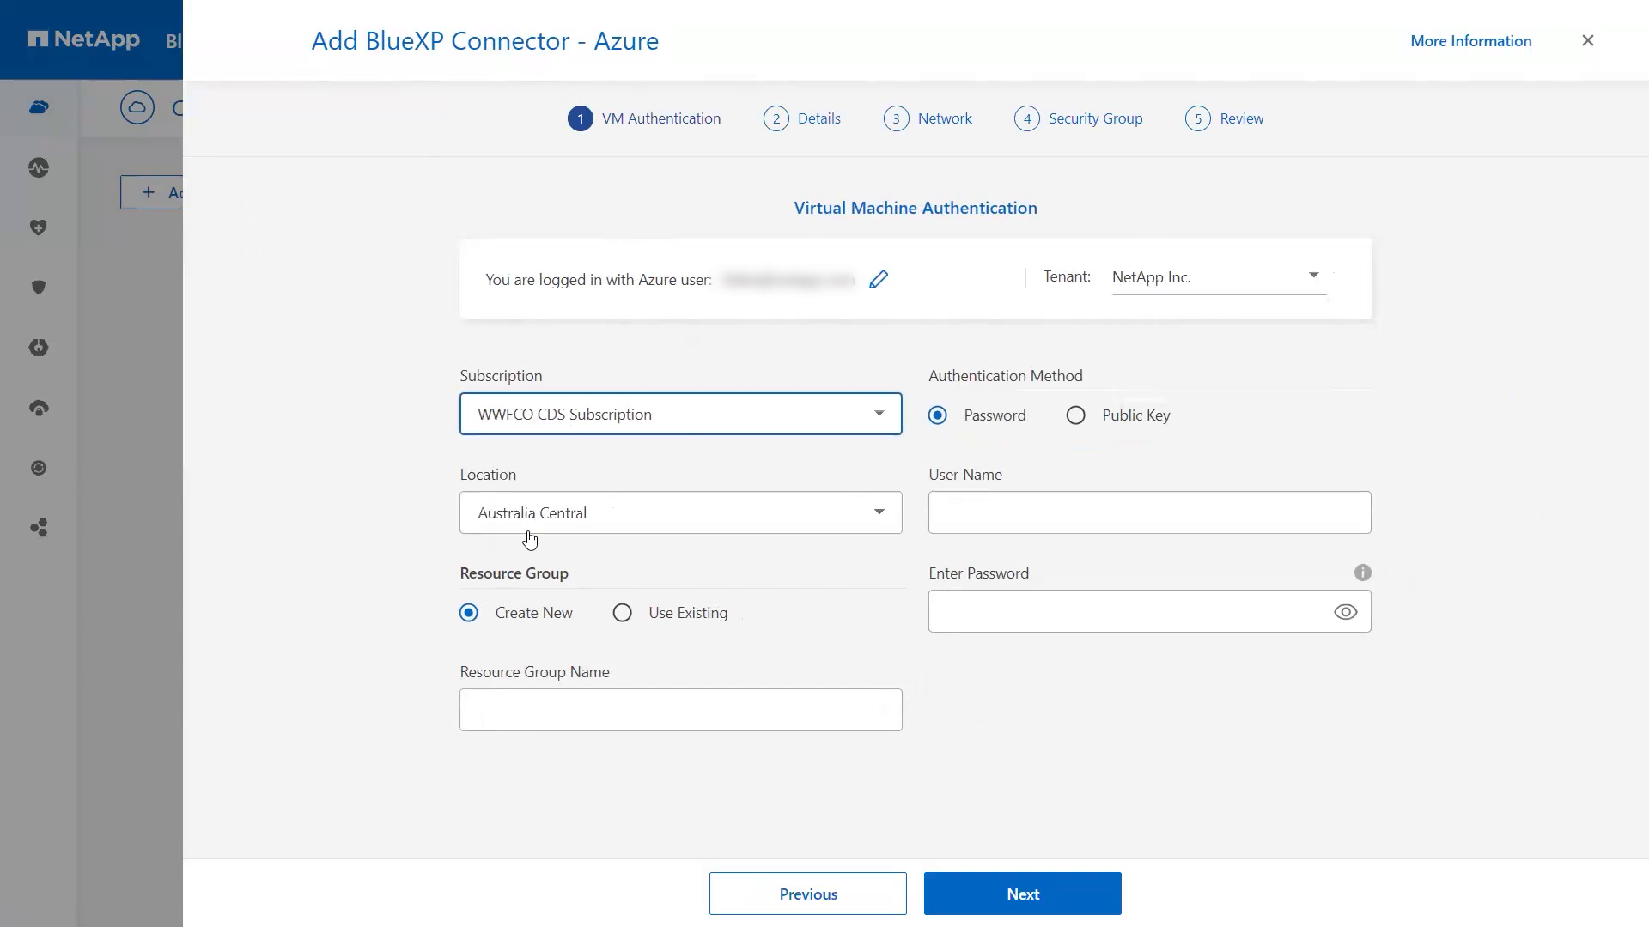
{"action": "left_click", "coordinate": [524, 526]}
{"action": "type", "text": "east us"}
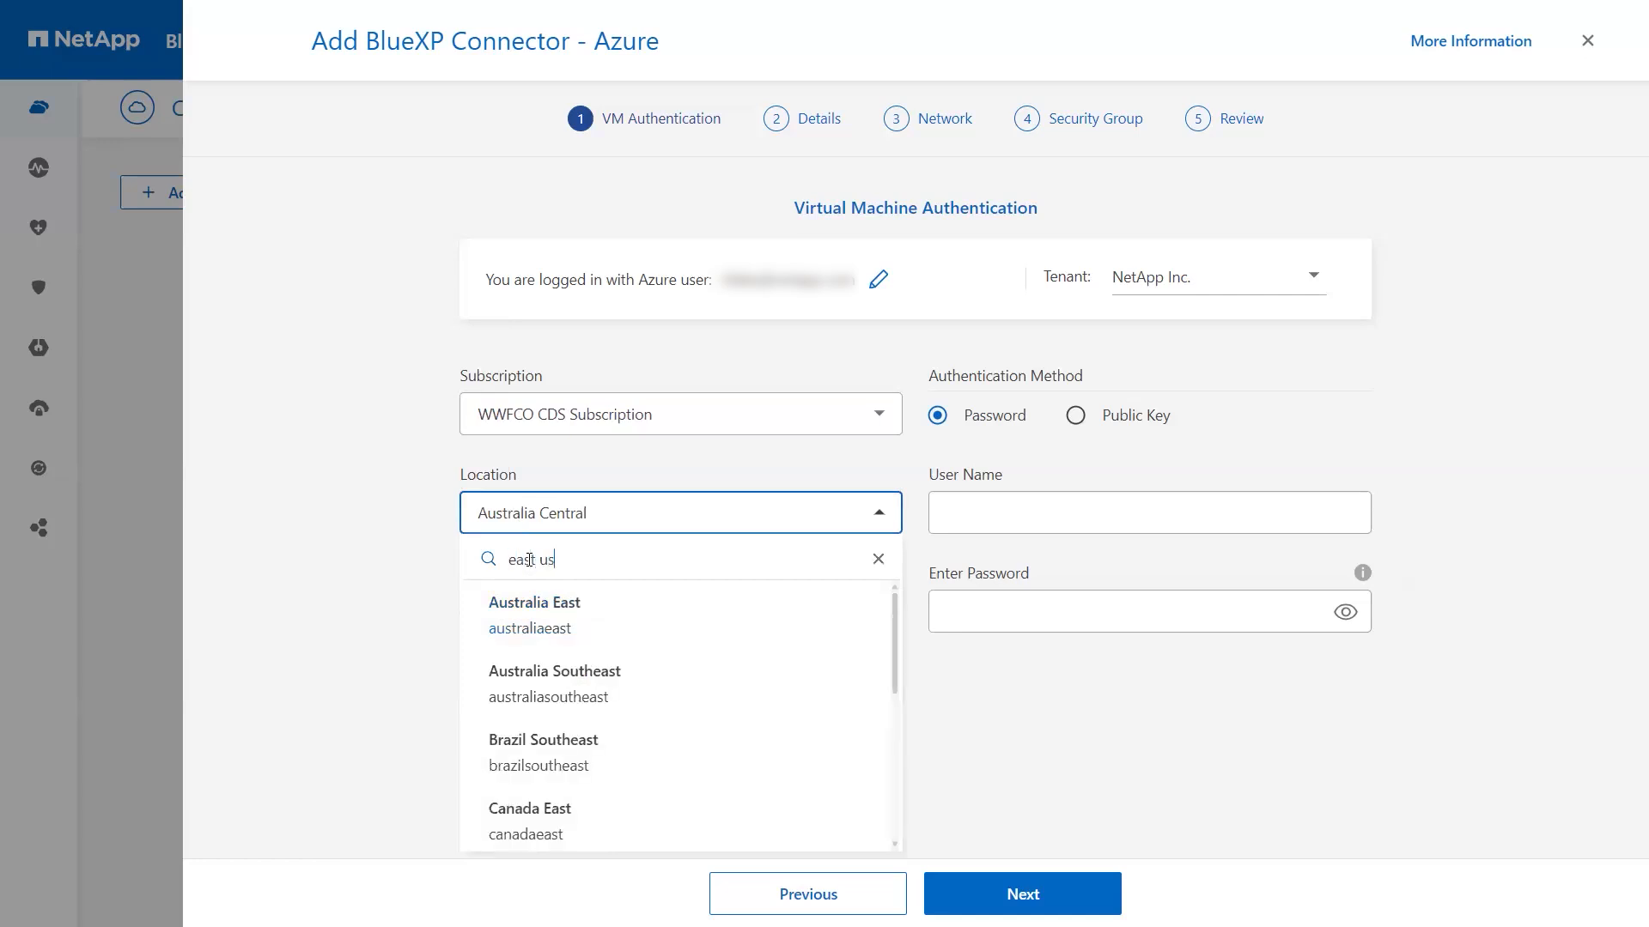
{"action": "left_click", "coordinate": [548, 626]}
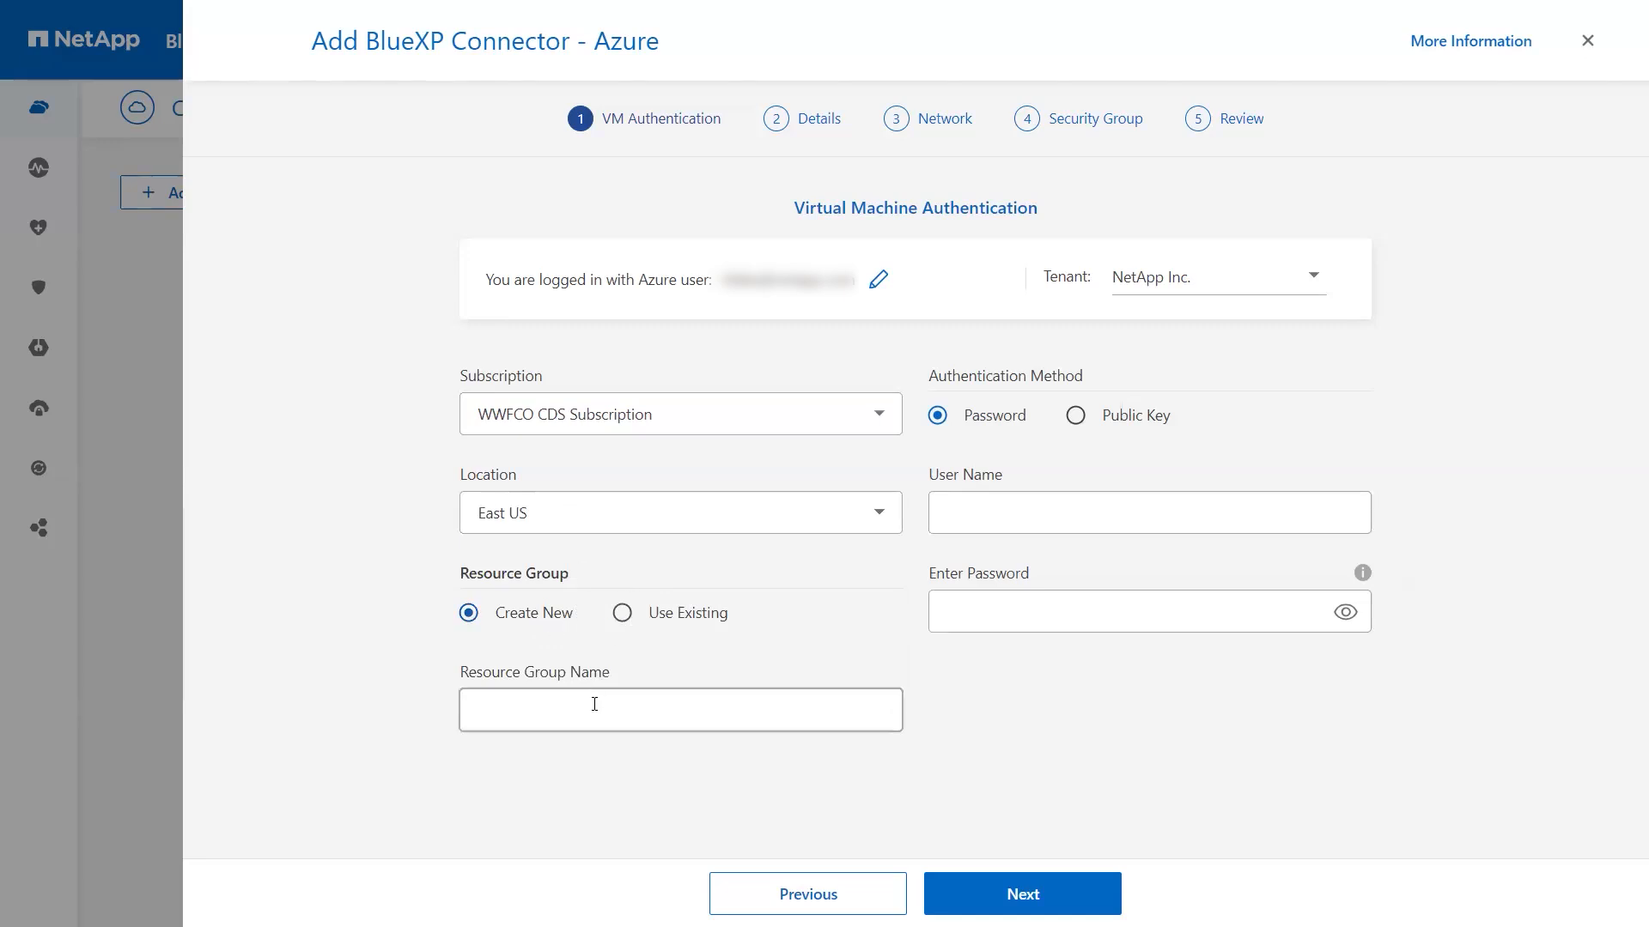
Step: Use the existing resource group NetApp-Lab
{"action": "left_click", "coordinate": [621, 613]}
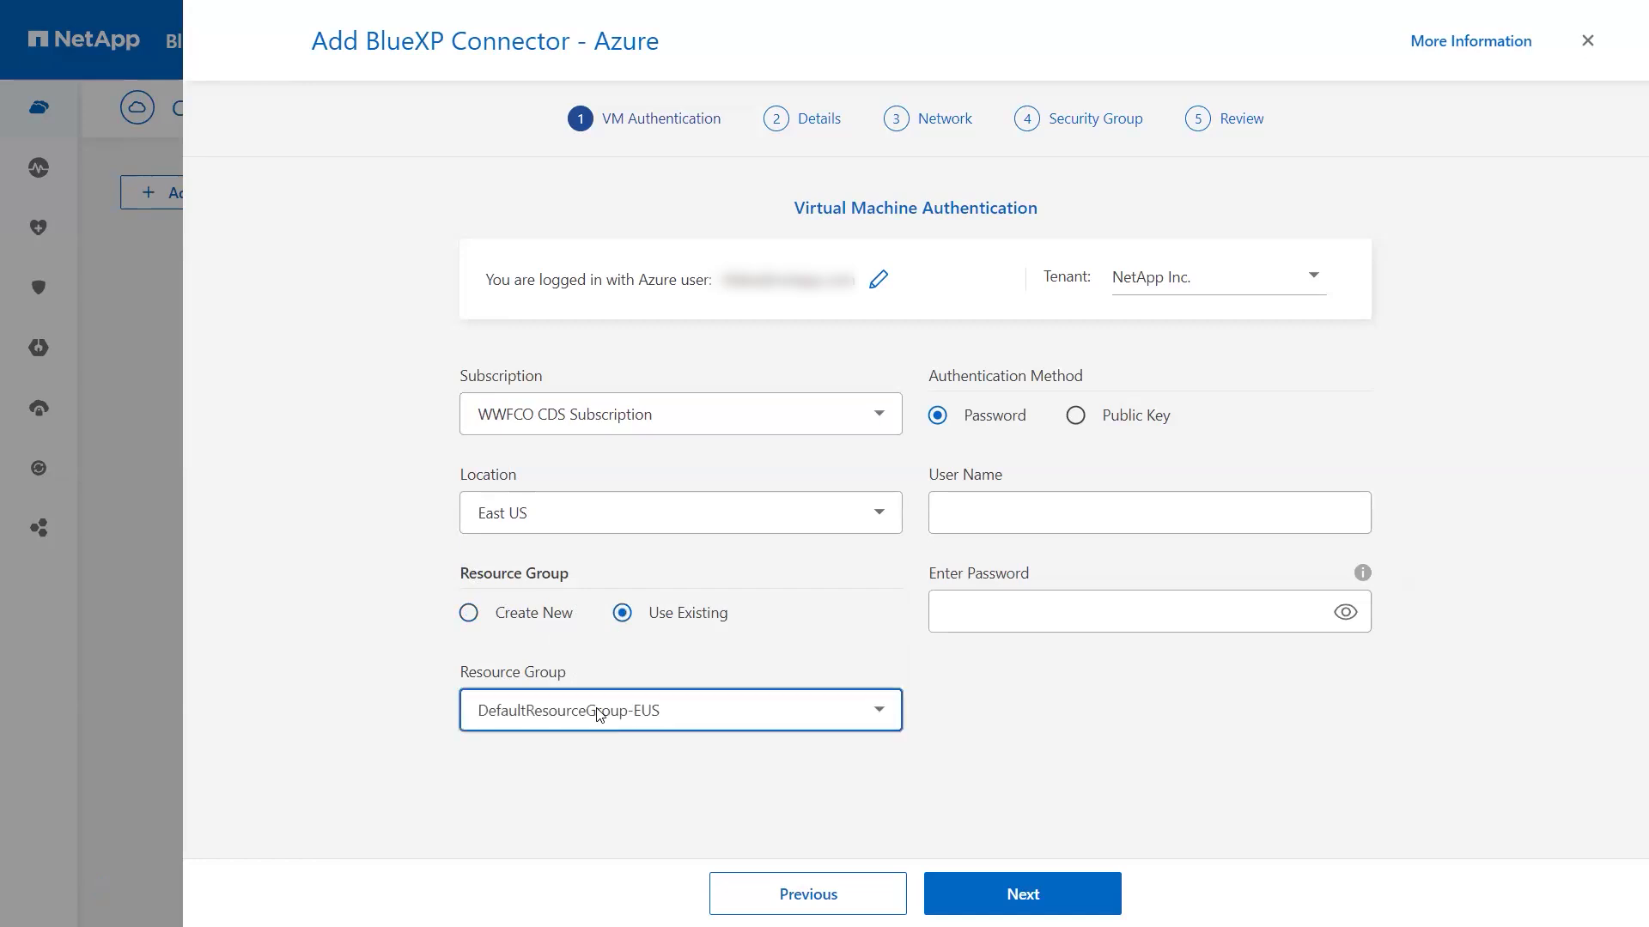
{"action": "left_click", "coordinate": [601, 711]}
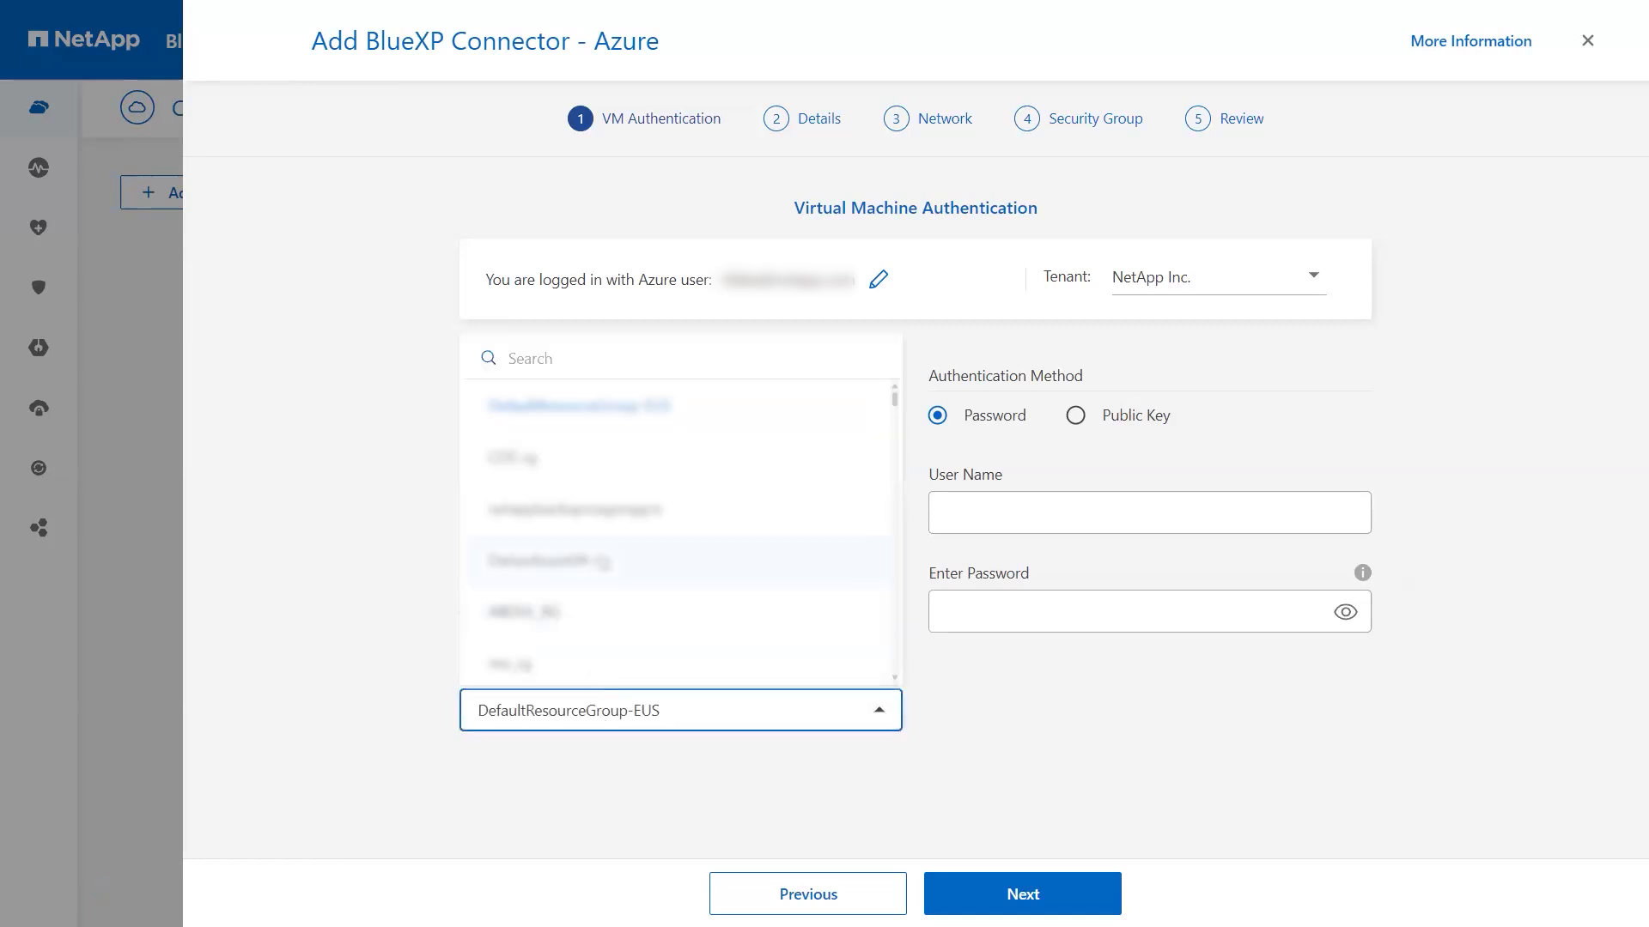
{"action": "left_click", "coordinate": [561, 360]}
{"action": "type", "text": "neta"}
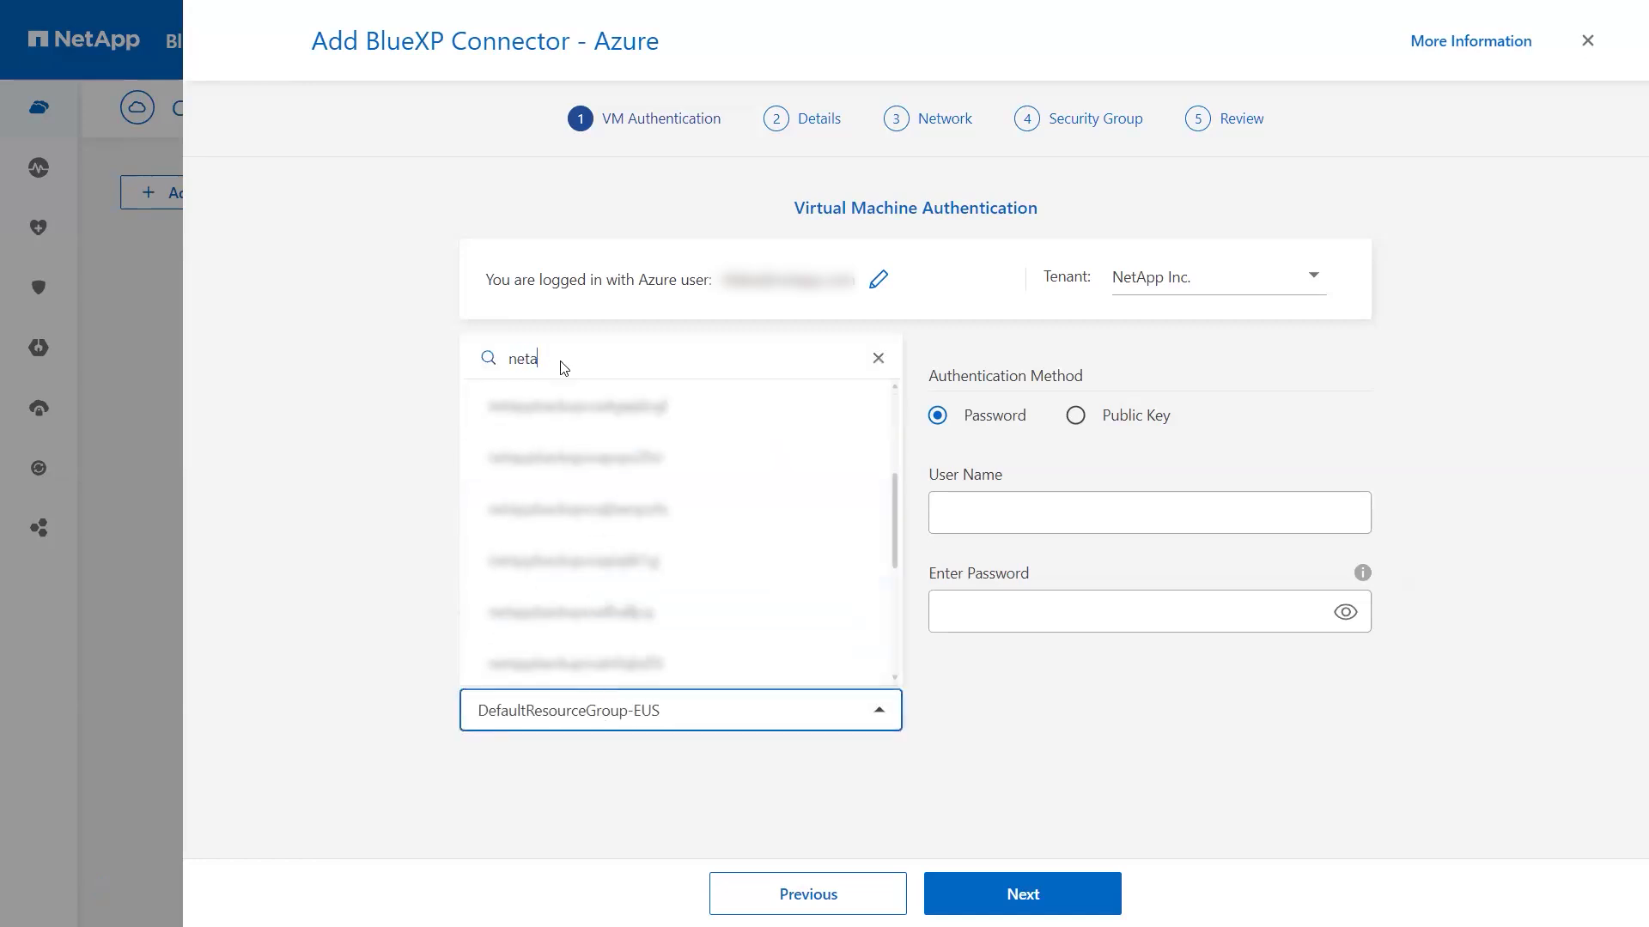
{"action": "type", "text": "pp-la"}
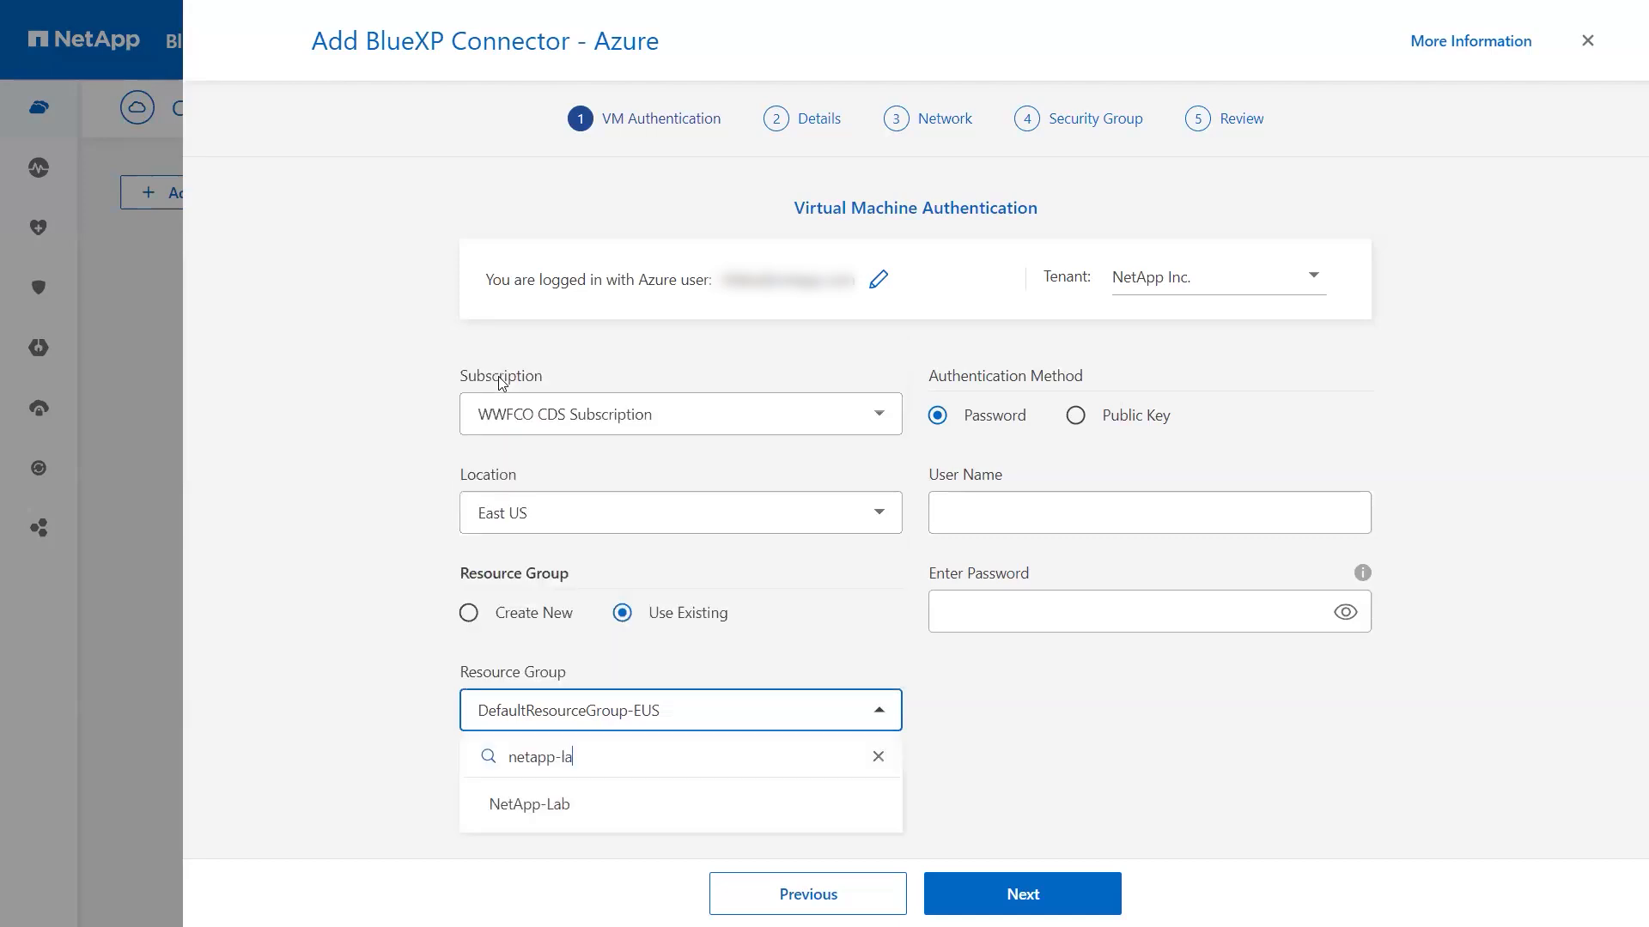
{"action": "left_click", "coordinate": [562, 800]}
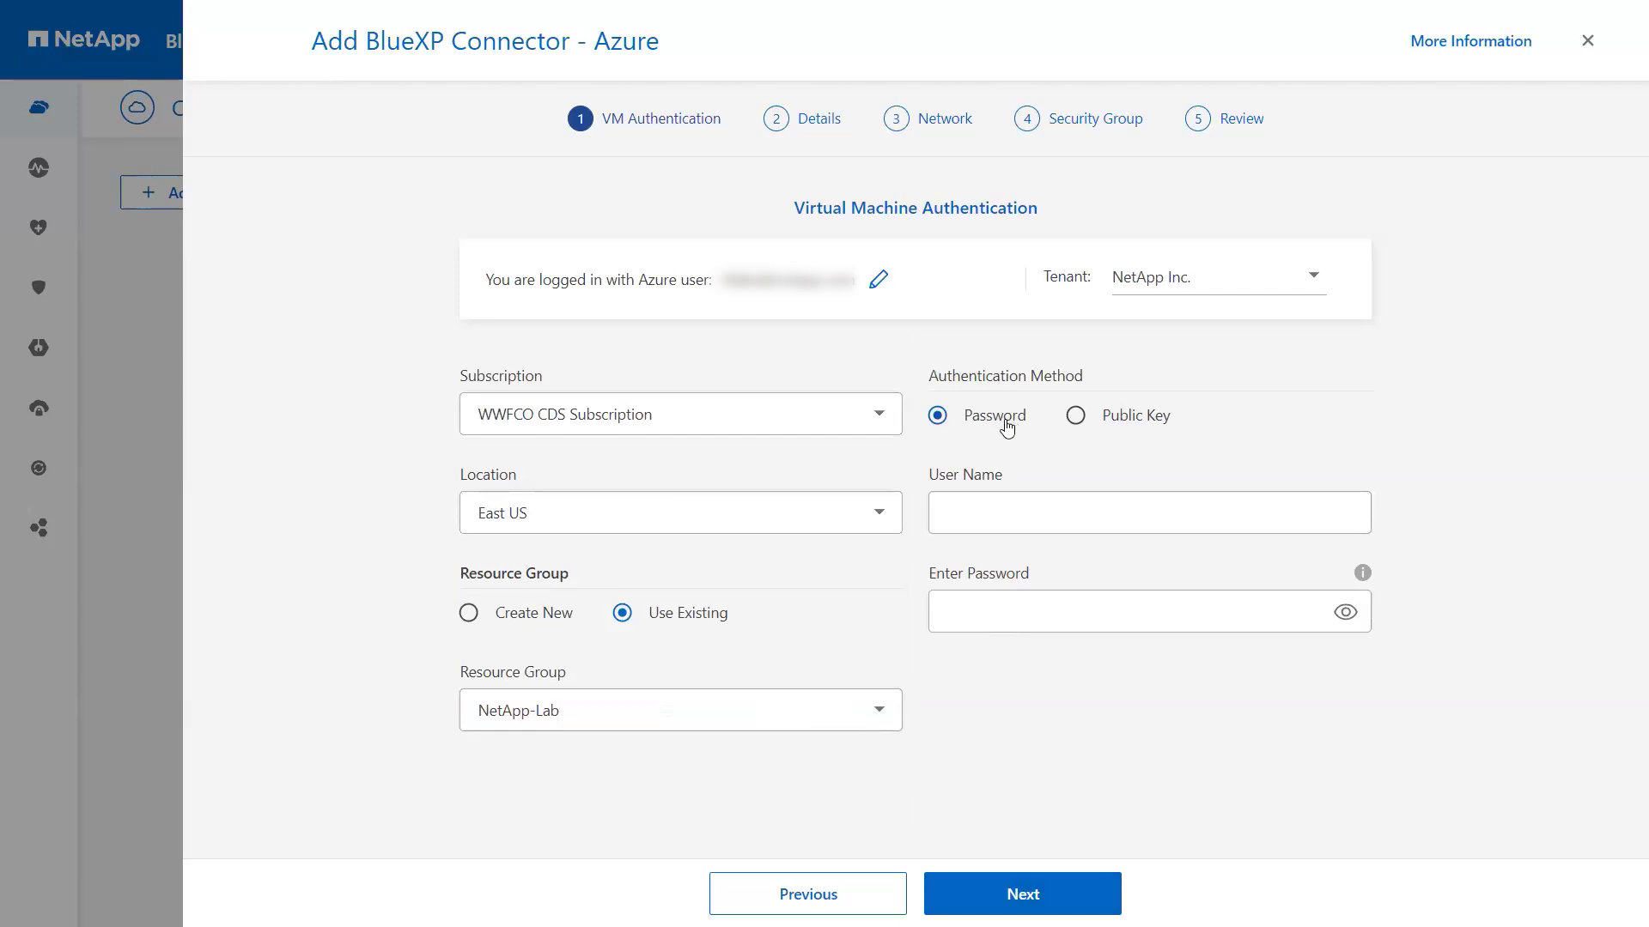
Step: Enter VM admin user adminuser and its password, then go to Details
{"action": "left_click", "coordinate": [989, 512]}
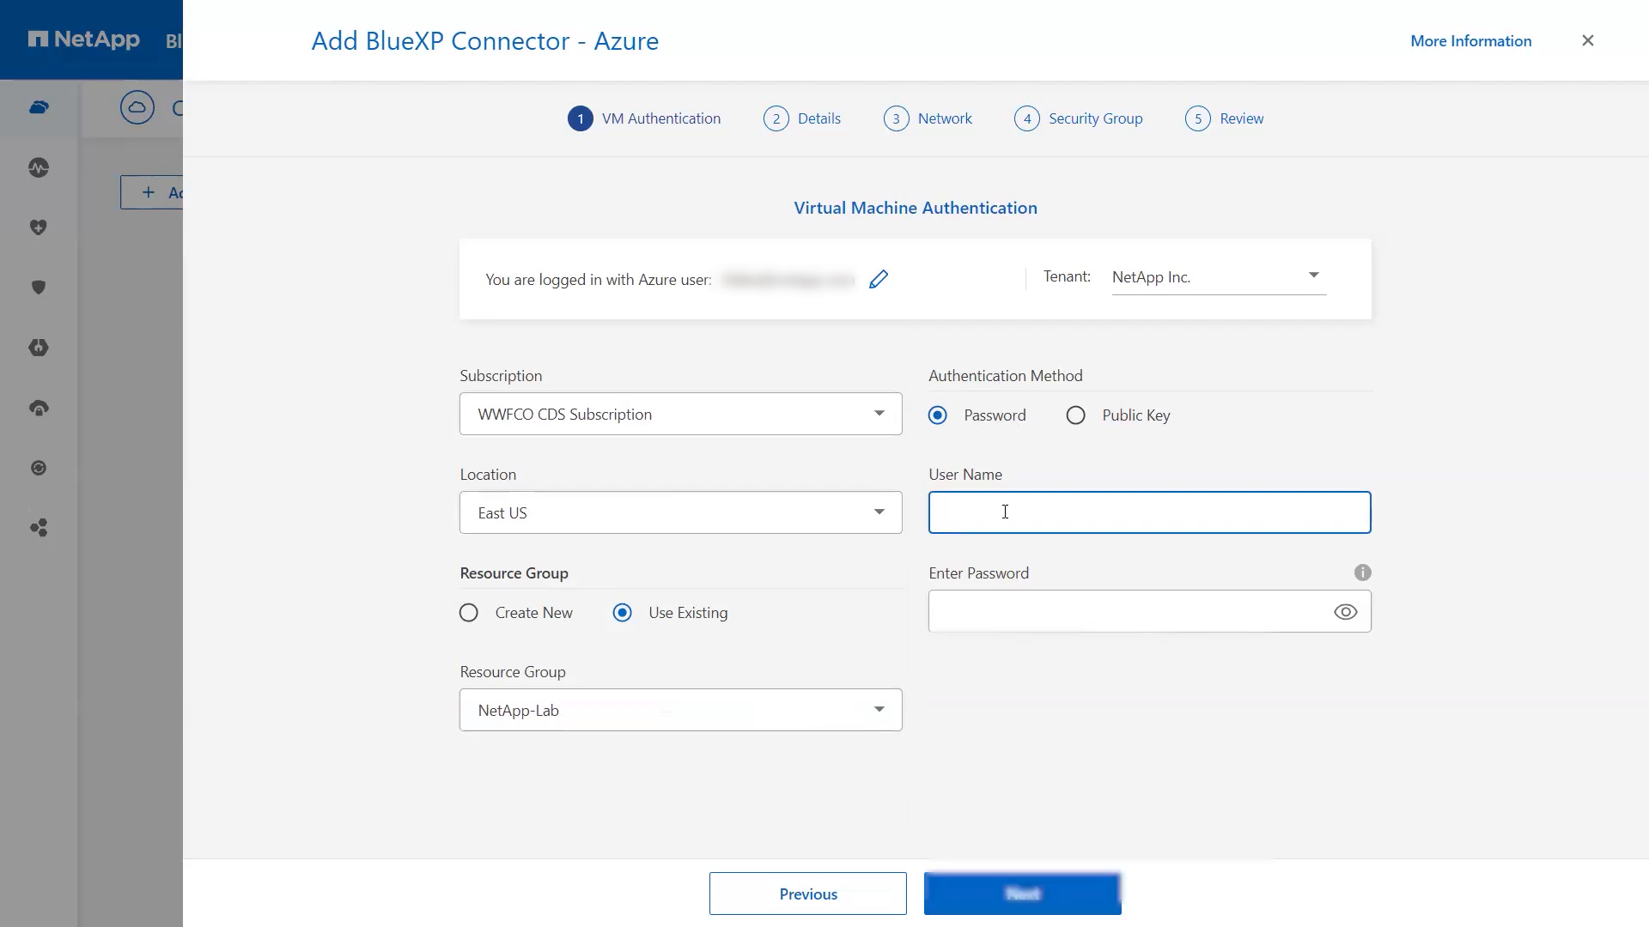
{"action": "type", "text": "a"}
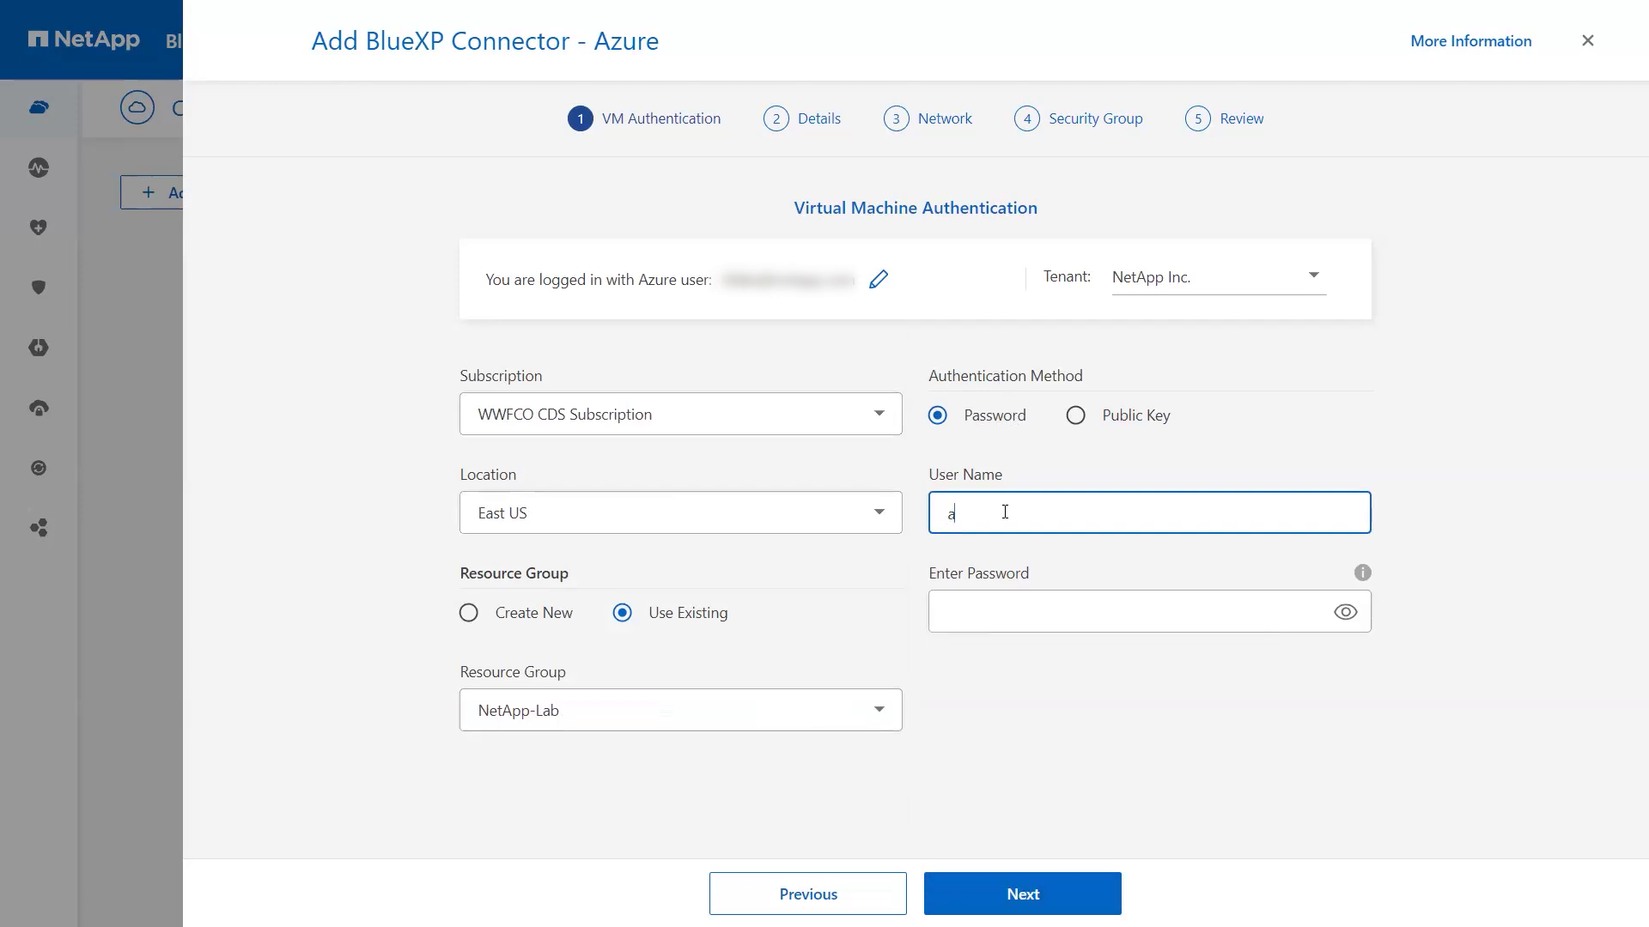
{"action": "type", "text": "dminuser"}
{"action": "key", "text": "Tab"}
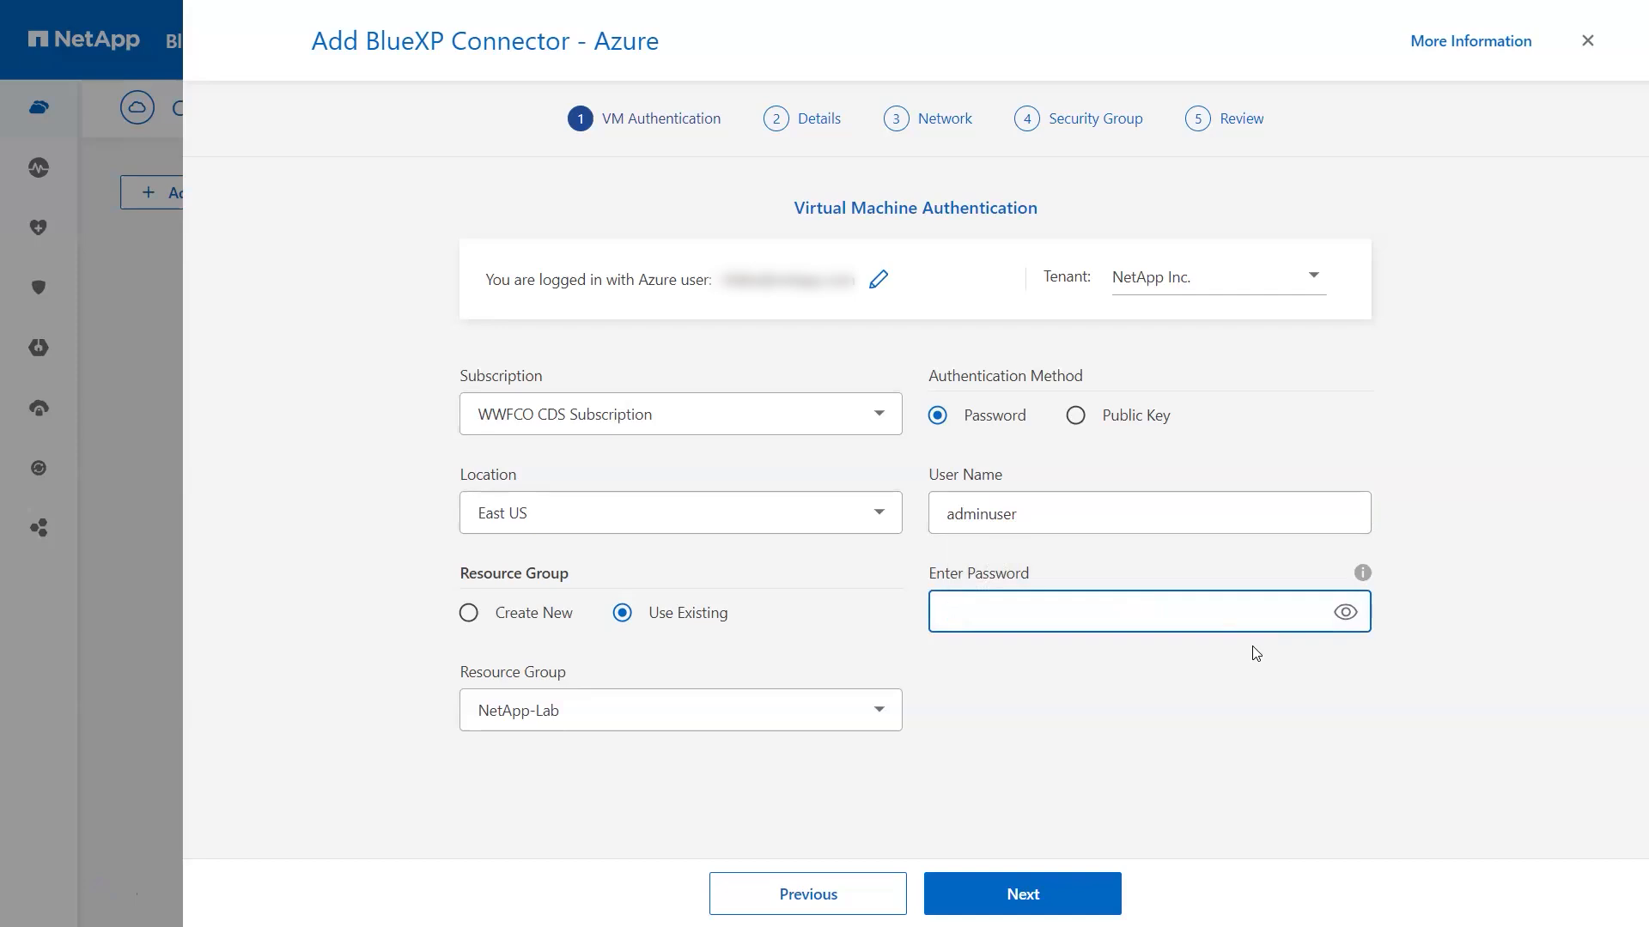
{"action": "type", "text": "••••••••••••"}
{"action": "left_click", "coordinate": [1039, 893]}
Step: Name the connector instance NetAppKBTVconnector, fixing the typo
{"action": "left_click", "coordinate": [629, 312]}
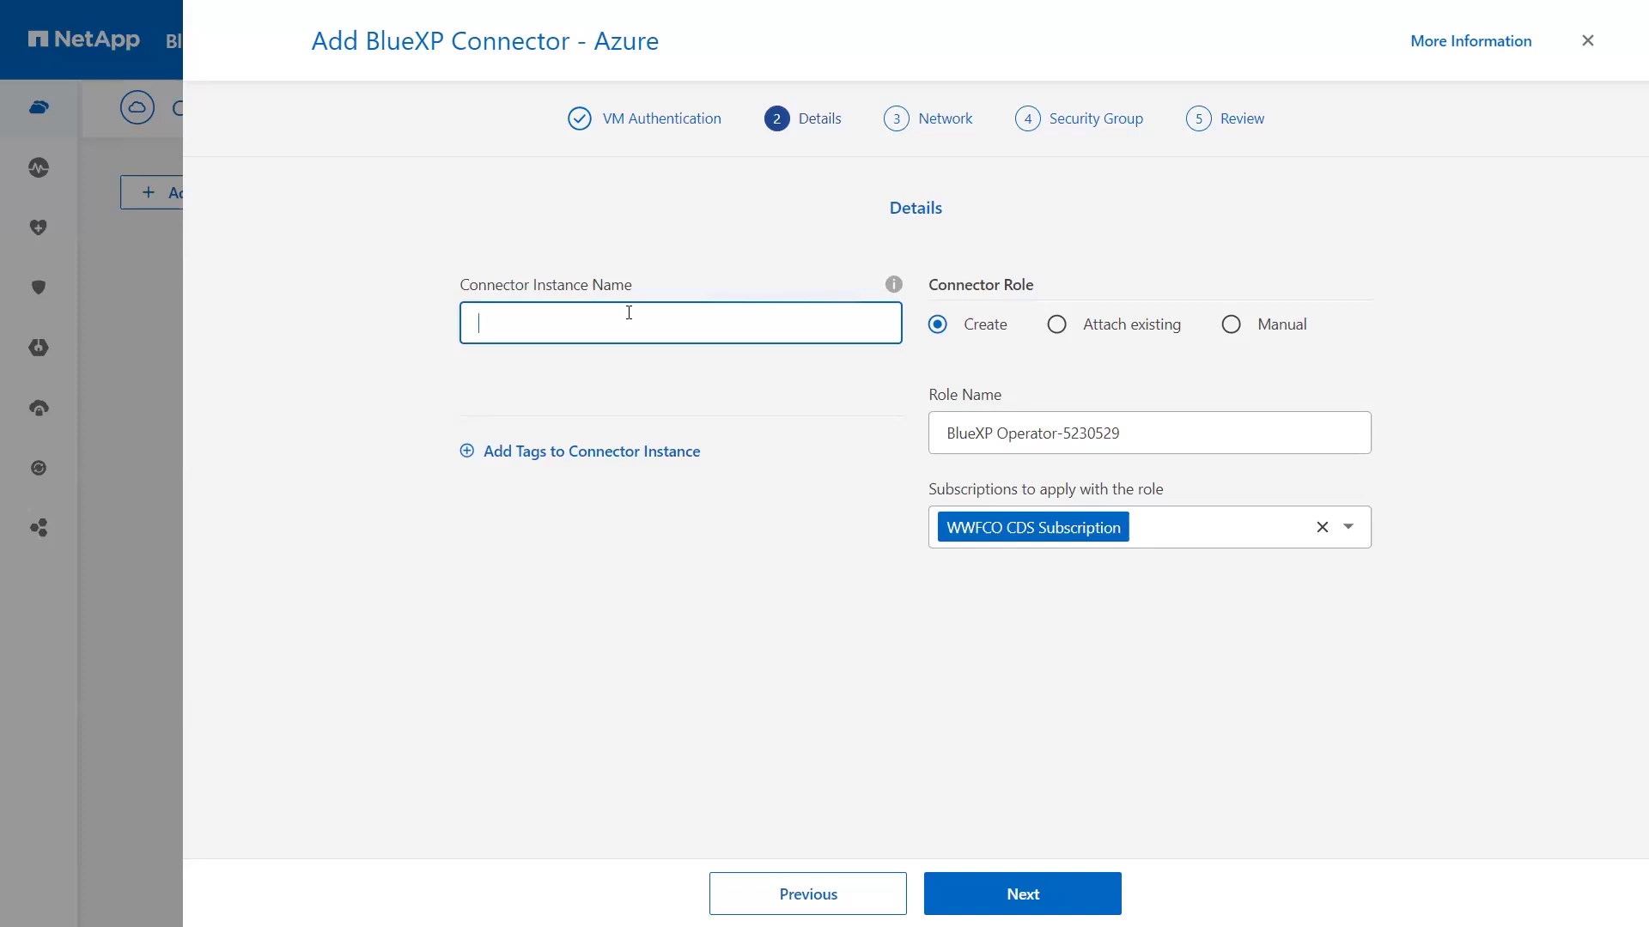
{"action": "type", "text": "NetAppKBTVconnecot"}
{"action": "type", "text": "r"}
{"action": "key", "text": "BackSpace"}
{"action": "key", "text": "BackSpace"}
{"action": "type", "text": "tor"}
{"action": "left_click", "coordinate": [960, 356]}
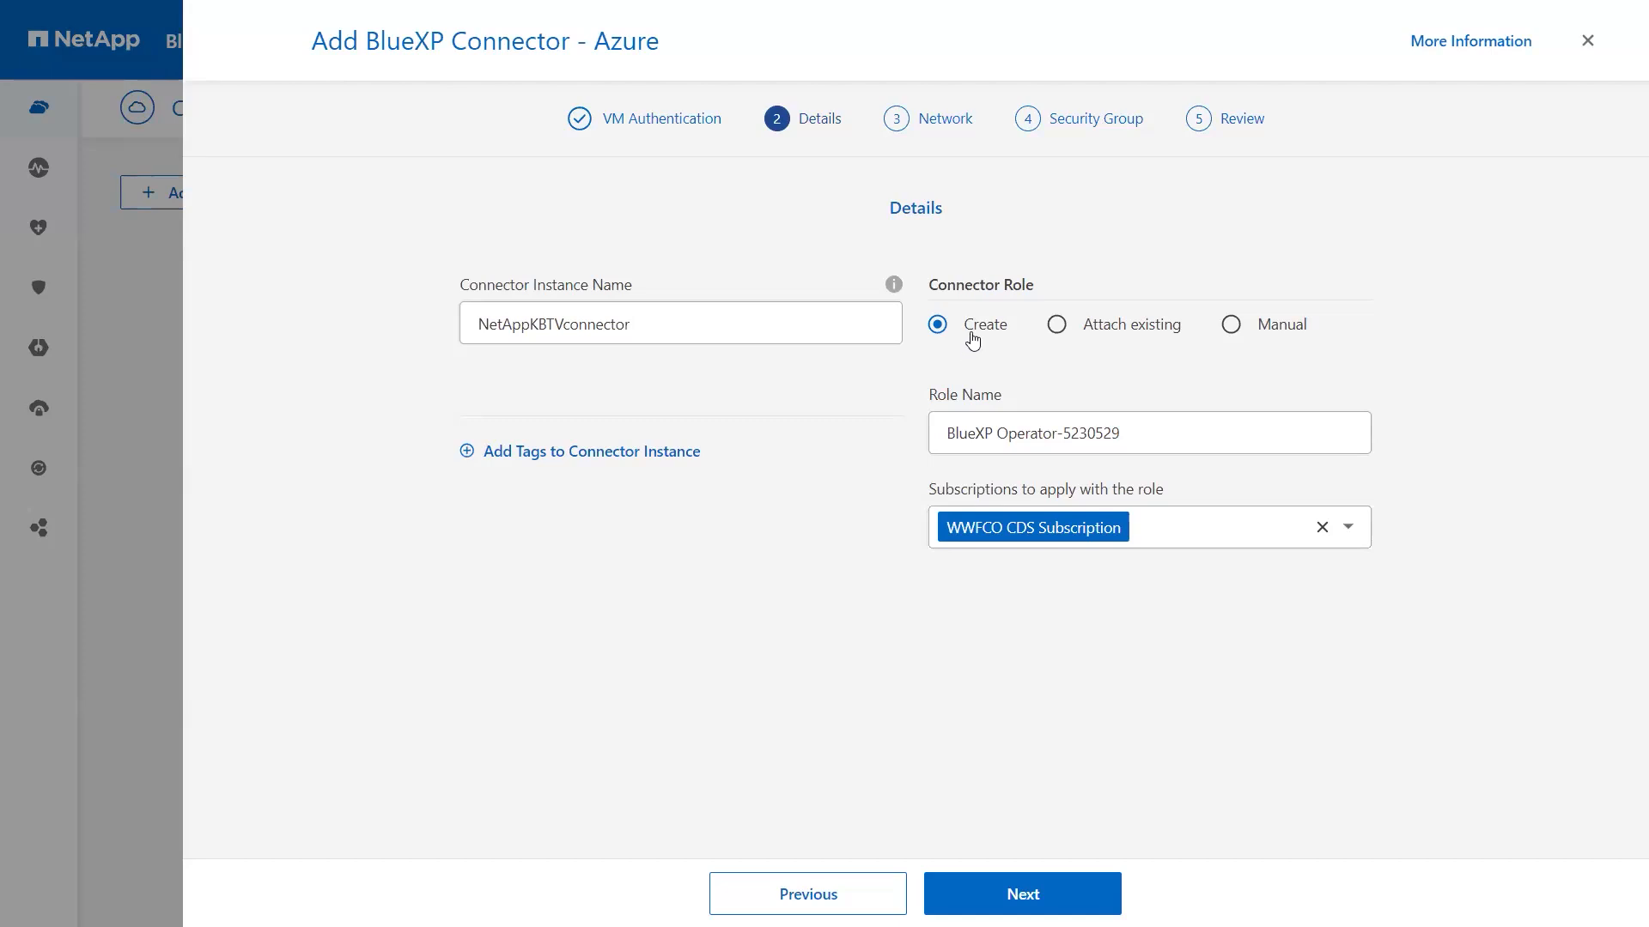
Step: Keep creating a new role, applied to both WWFCO CDS and Visual Studio Professional subscriptions
{"action": "left_click_drag", "start_coordinate": [950, 431], "coordinate": [1157, 439]}
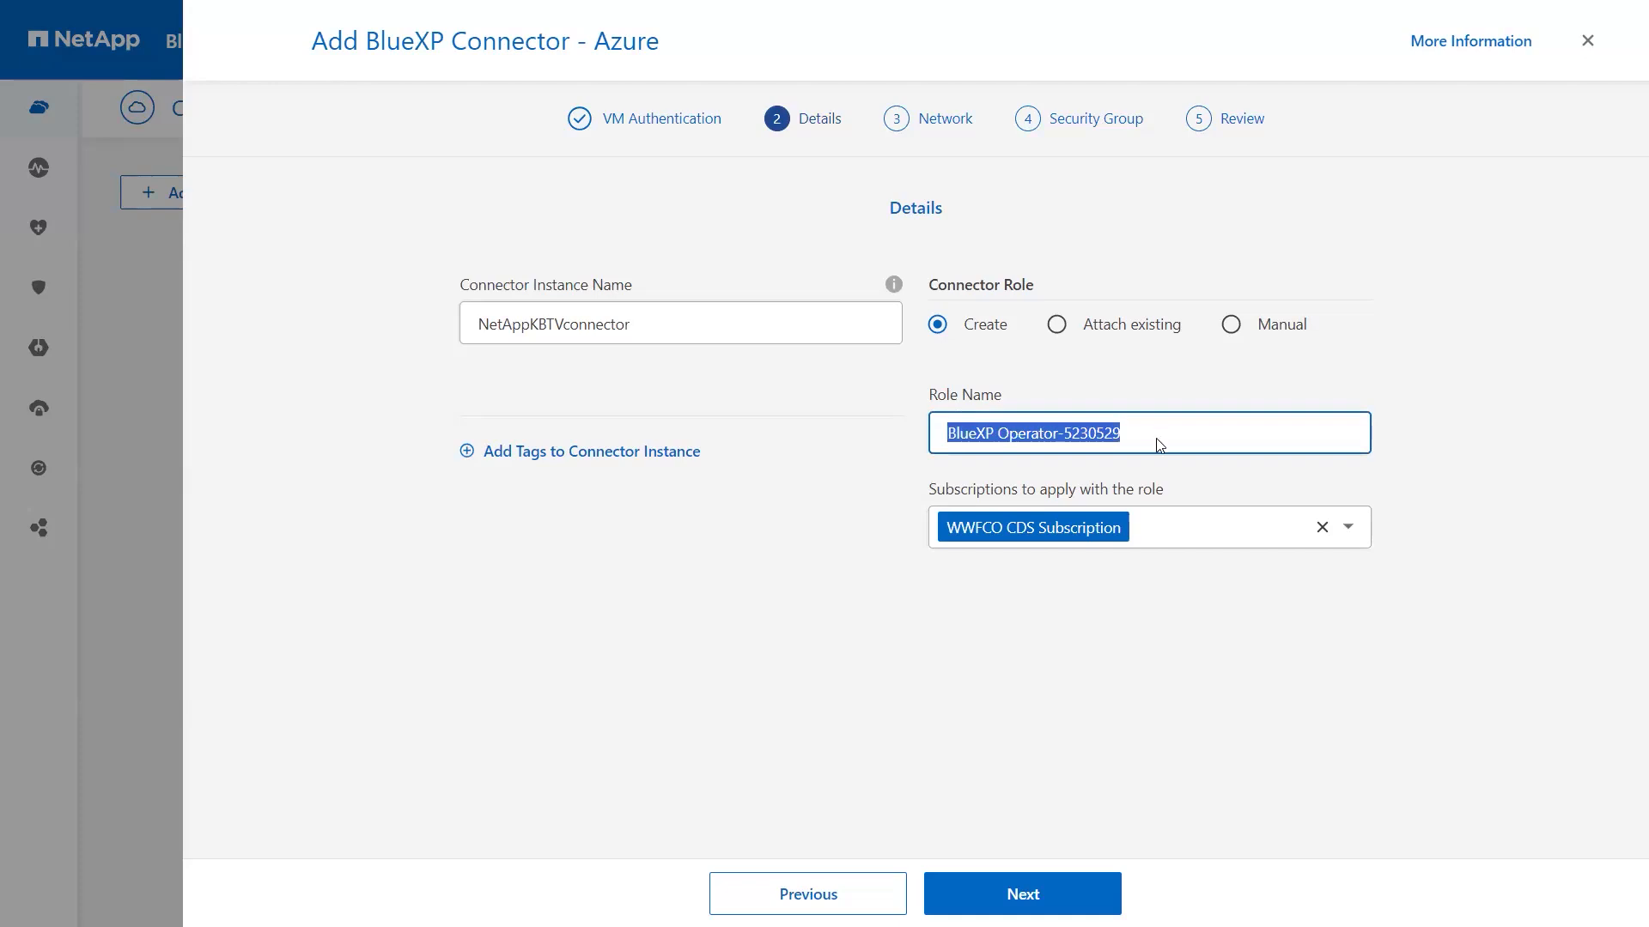
{"action": "left_click", "coordinate": [1060, 328]}
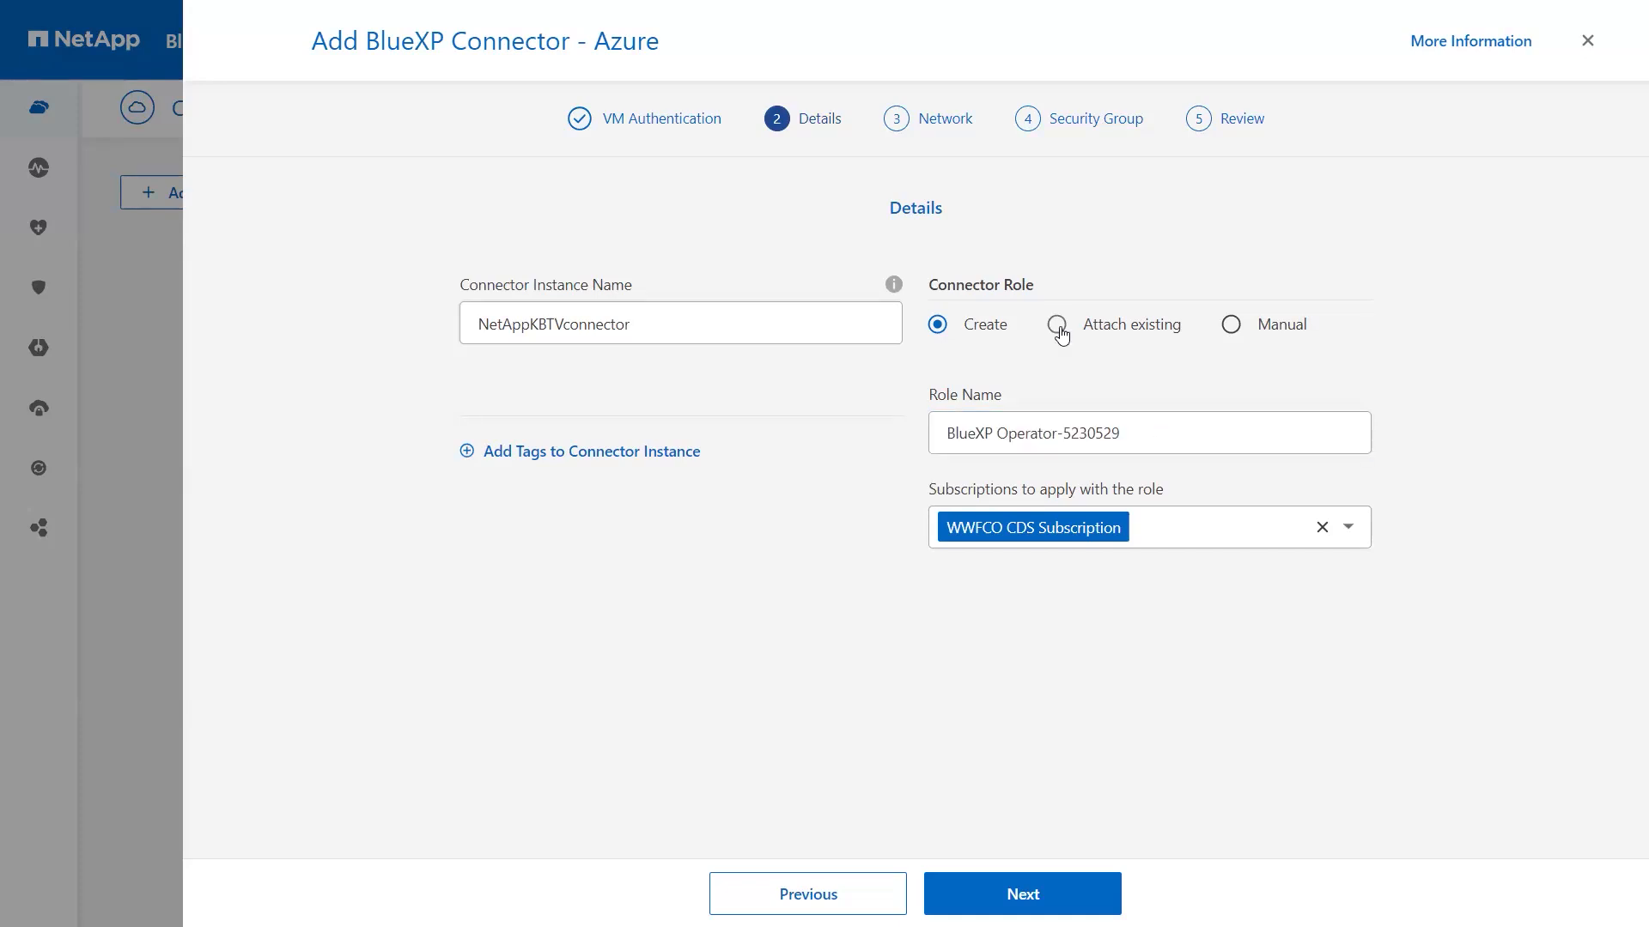
{"action": "left_click", "coordinate": [1059, 434]}
{"action": "left_click", "coordinate": [1060, 433]}
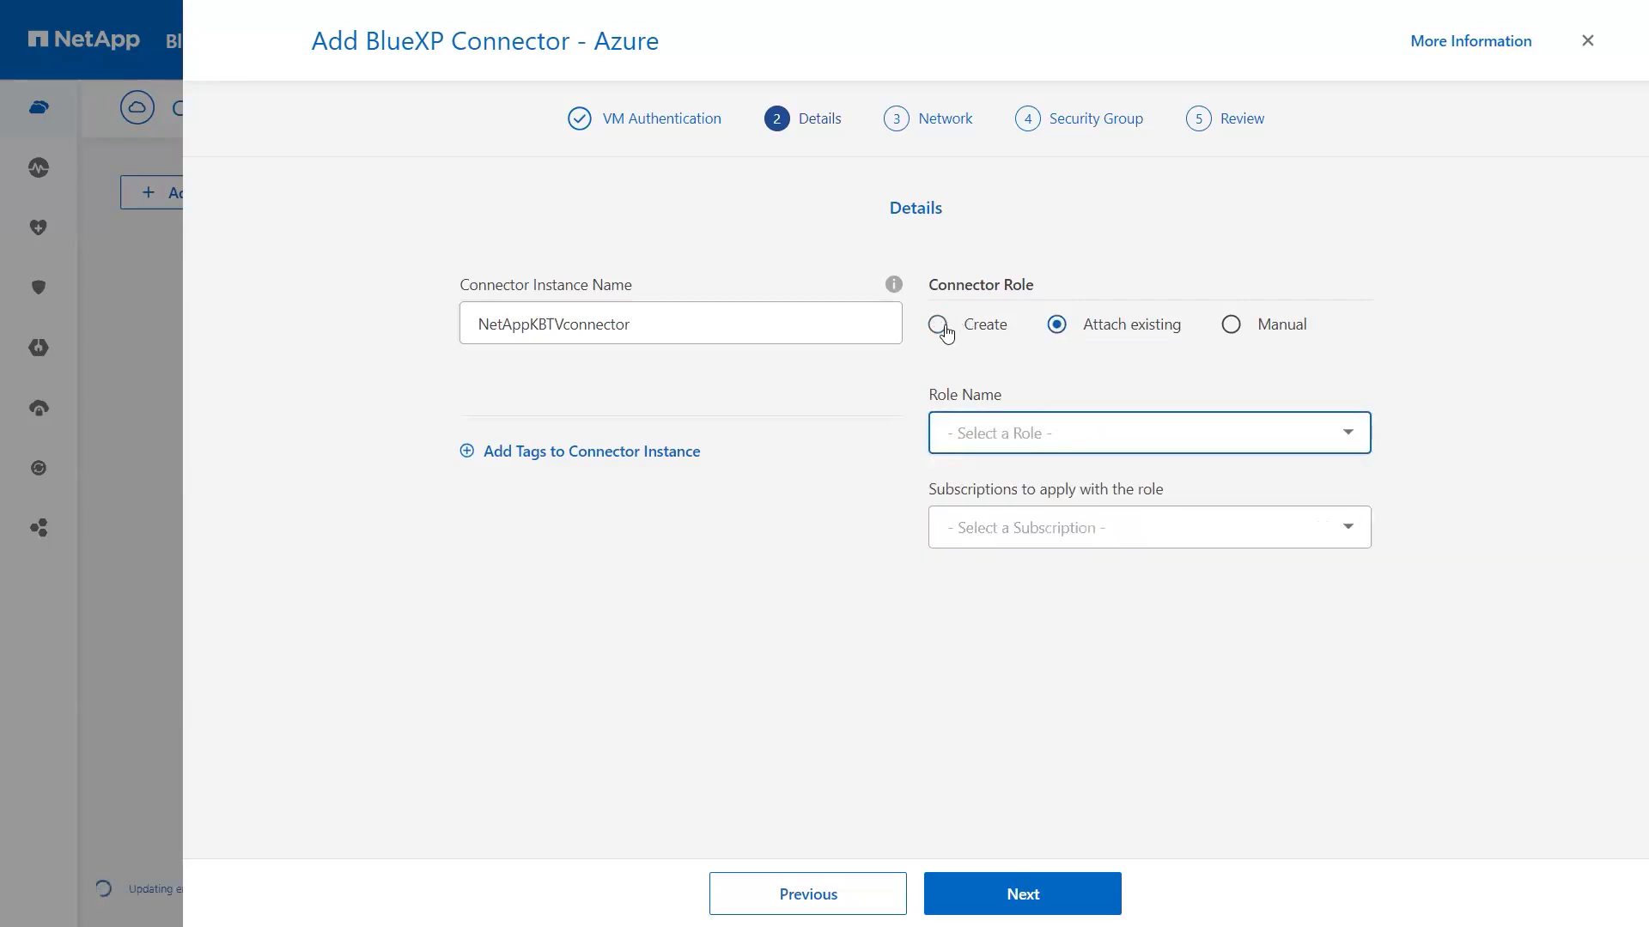
{"action": "left_click", "coordinate": [939, 325]}
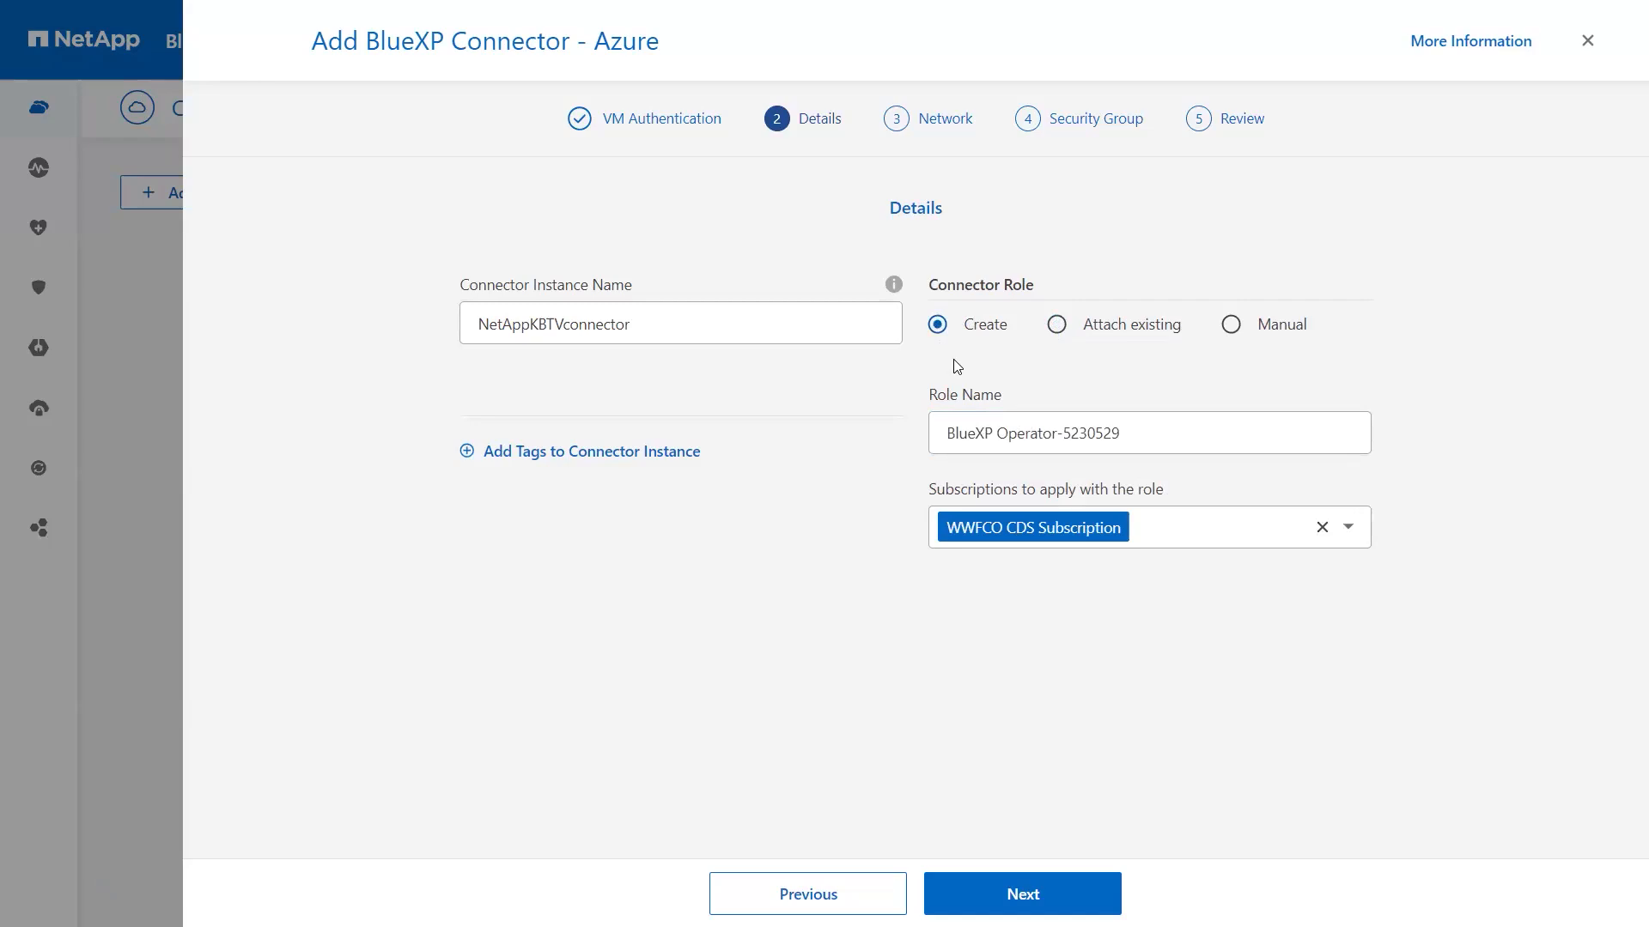
{"action": "left_click", "coordinate": [1200, 527]}
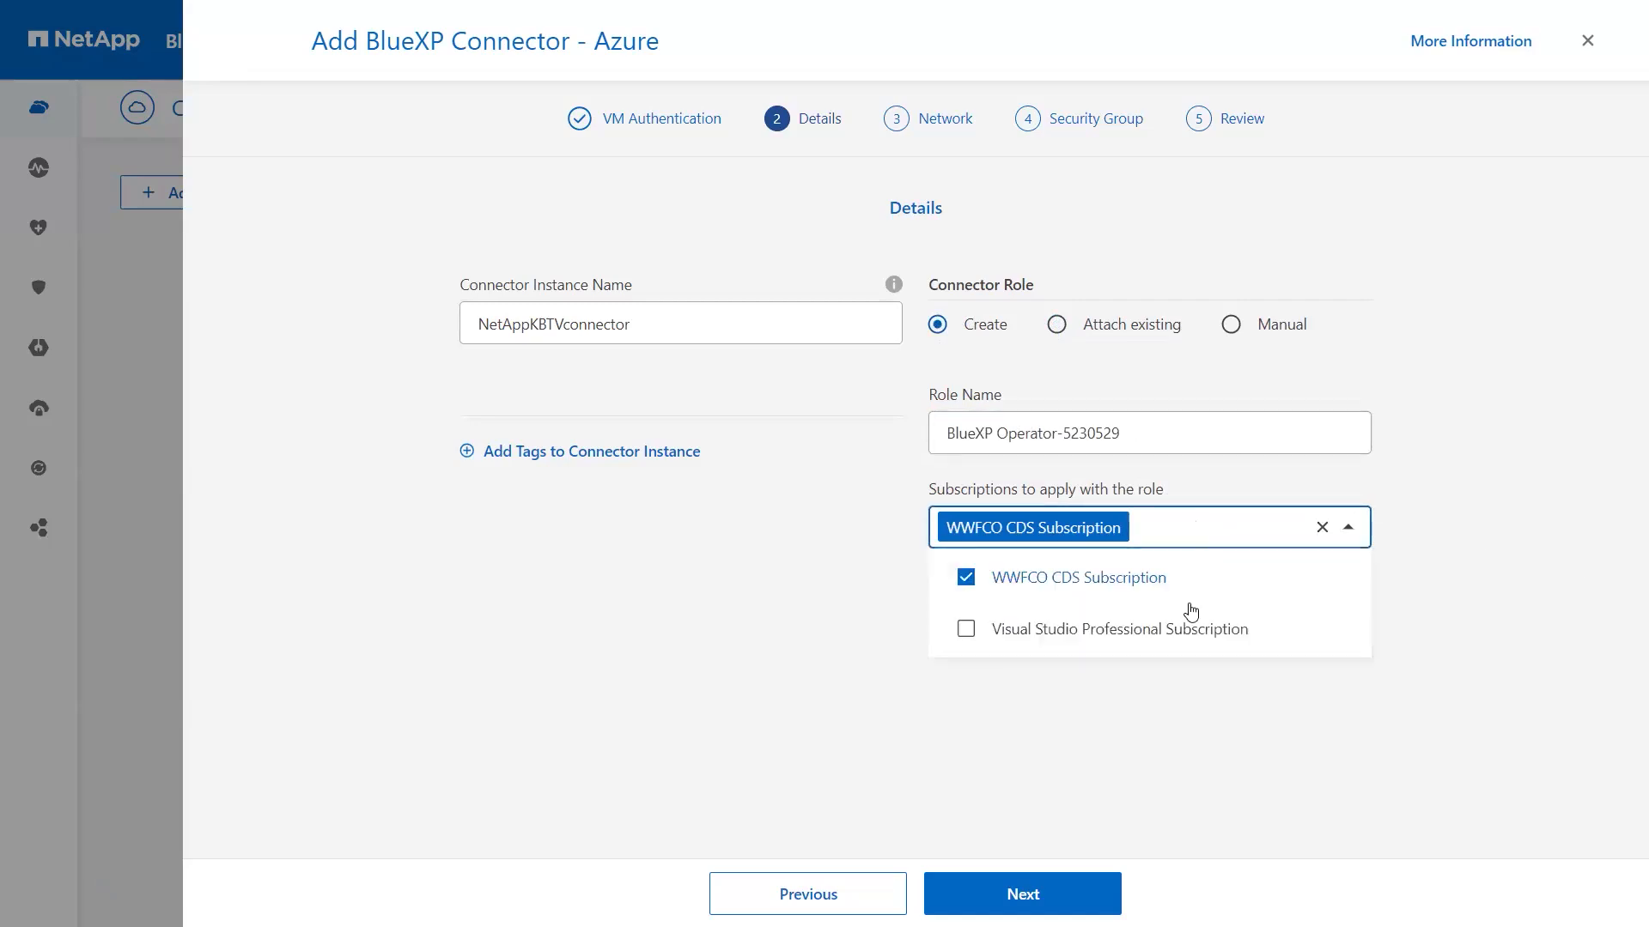
{"action": "left_click", "coordinate": [1173, 628]}
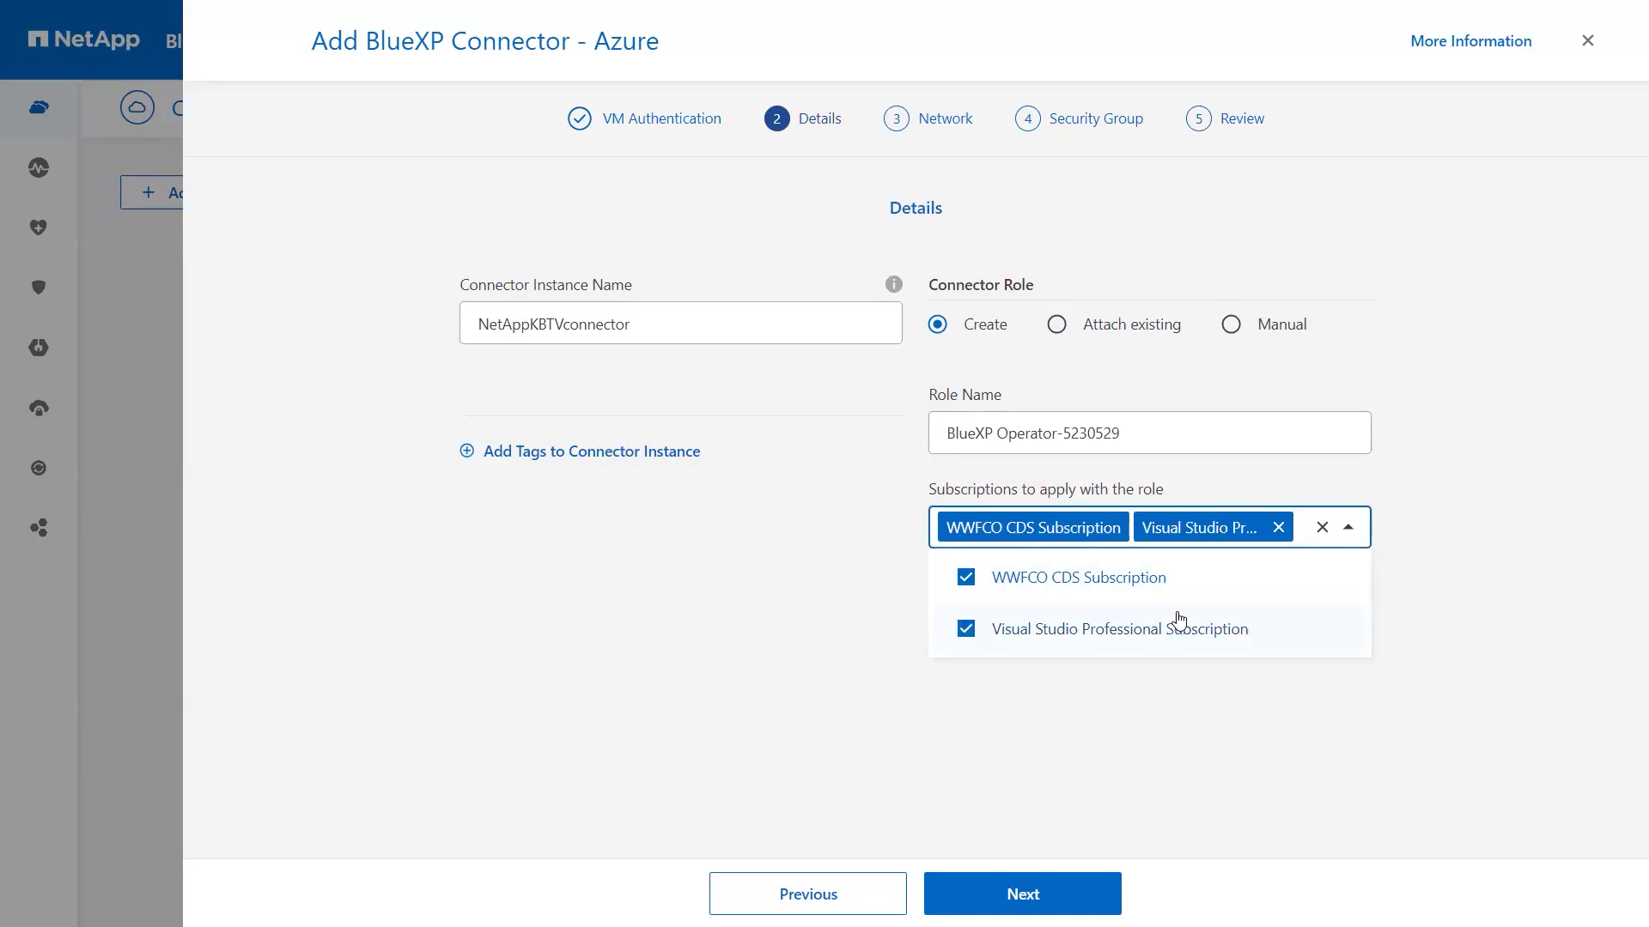
{"action": "left_click", "coordinate": [1041, 746]}
Step: Set the network to VNet NetApp-Lab-Tab and subnet Lab-Test-Subnet
{"action": "left_click", "coordinate": [1034, 893]}
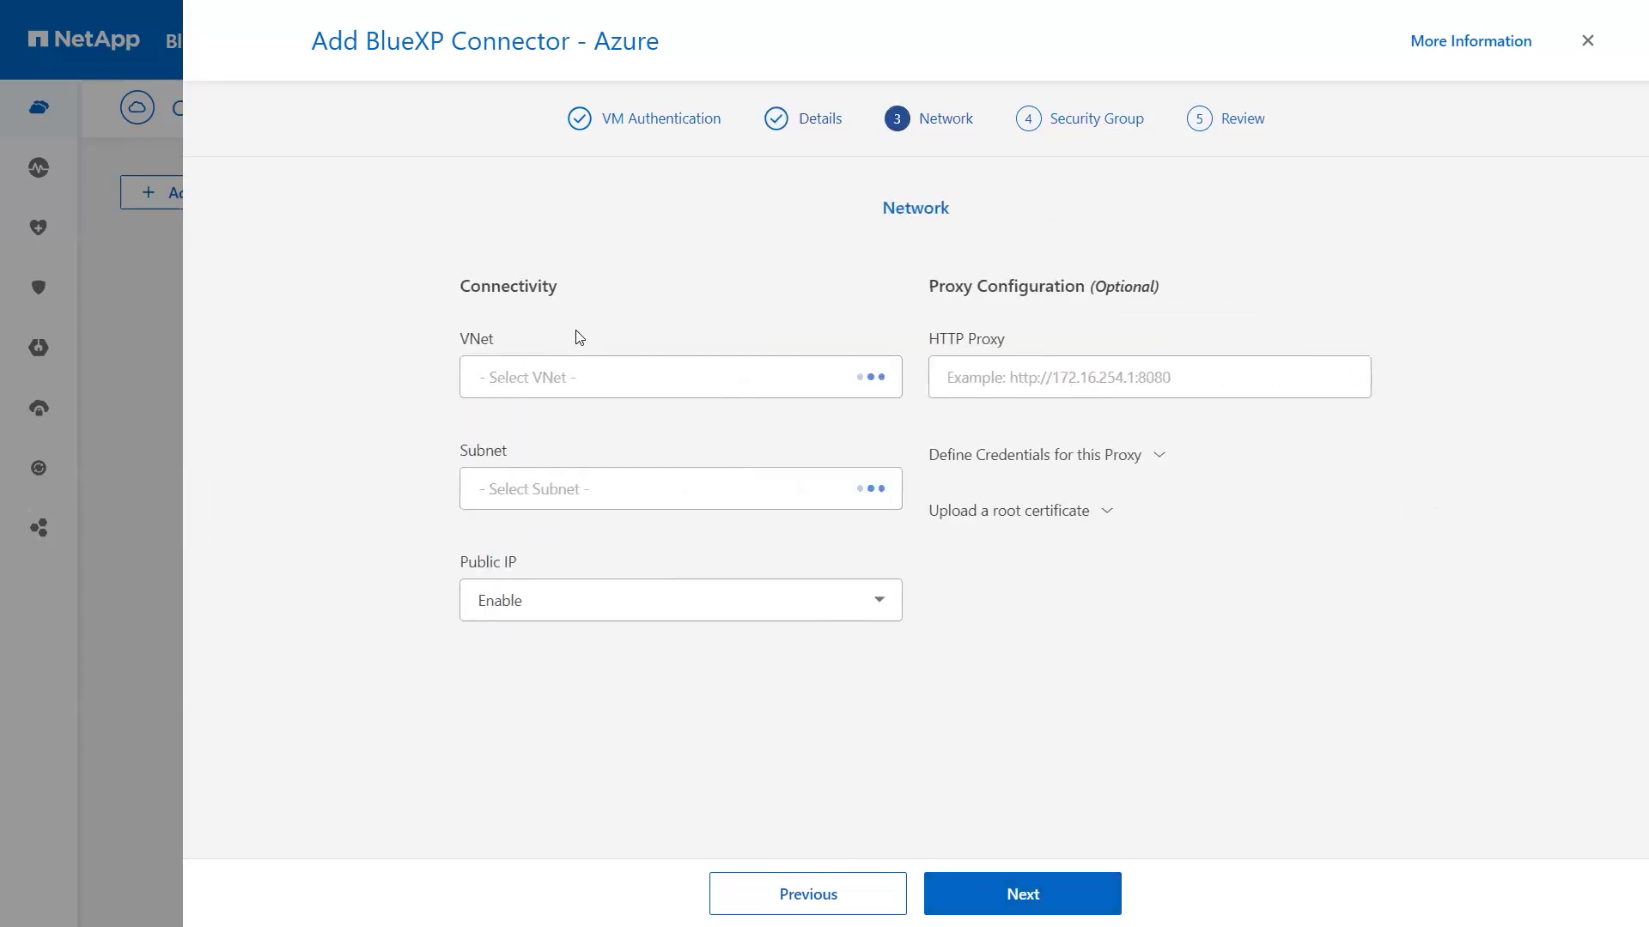
{"action": "left_click", "coordinate": [577, 376]}
{"action": "scroll", "coordinate": [573, 584], "scroll_direction": "down", "scroll_amount": 10}
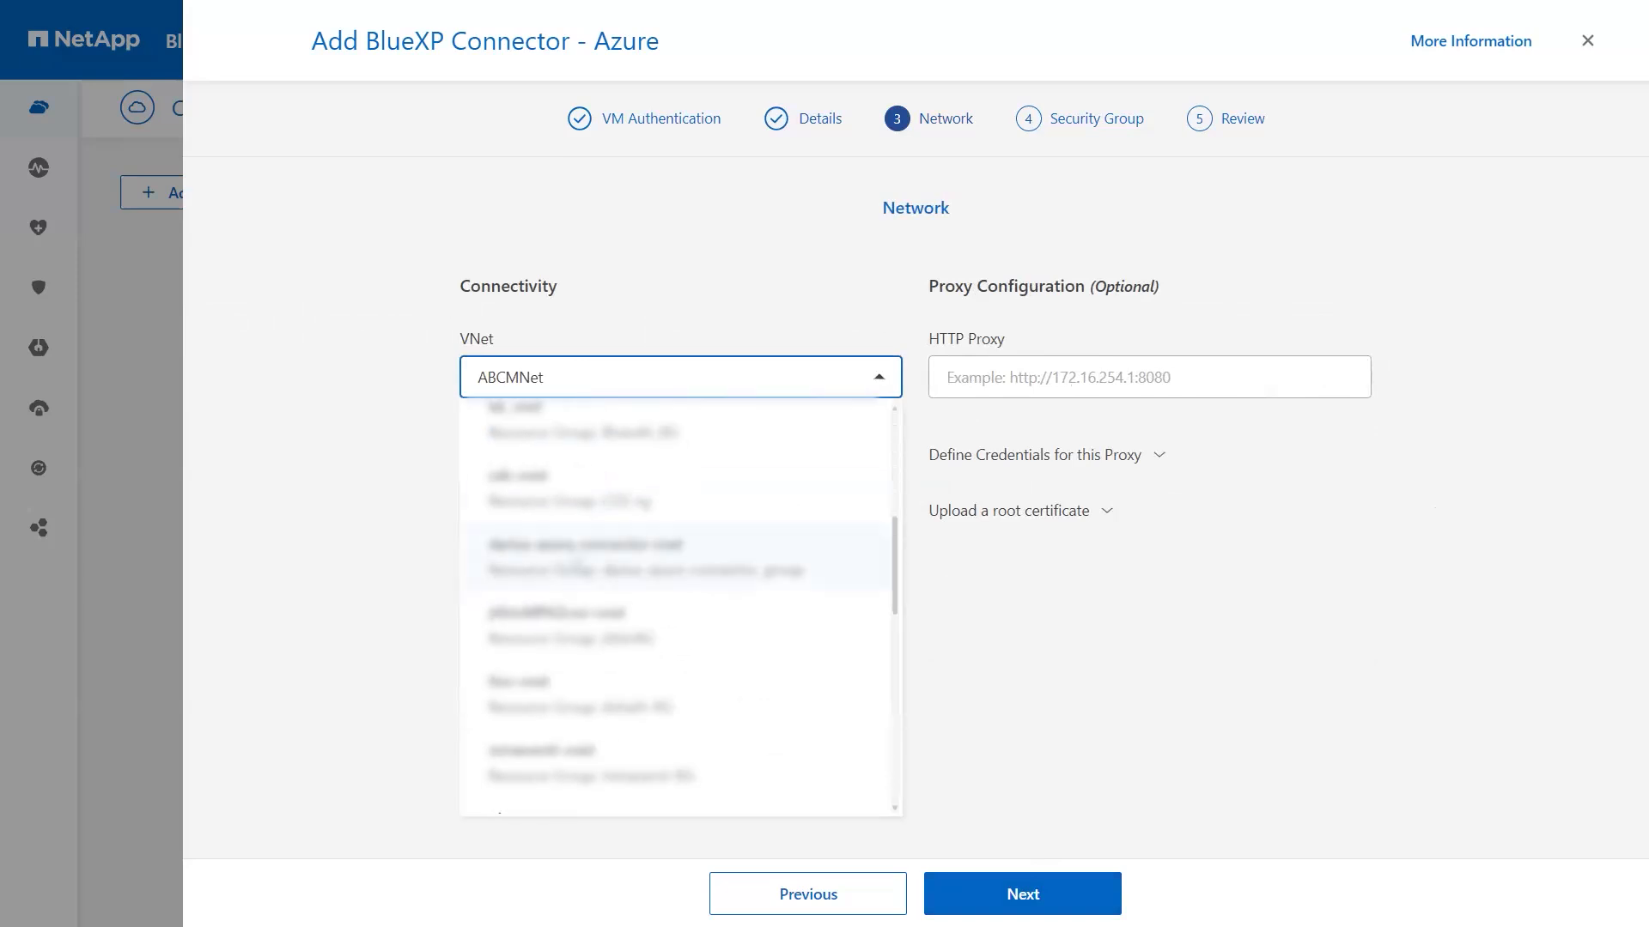
{"action": "left_click", "coordinate": [534, 494]}
{"action": "left_click", "coordinate": [546, 539]}
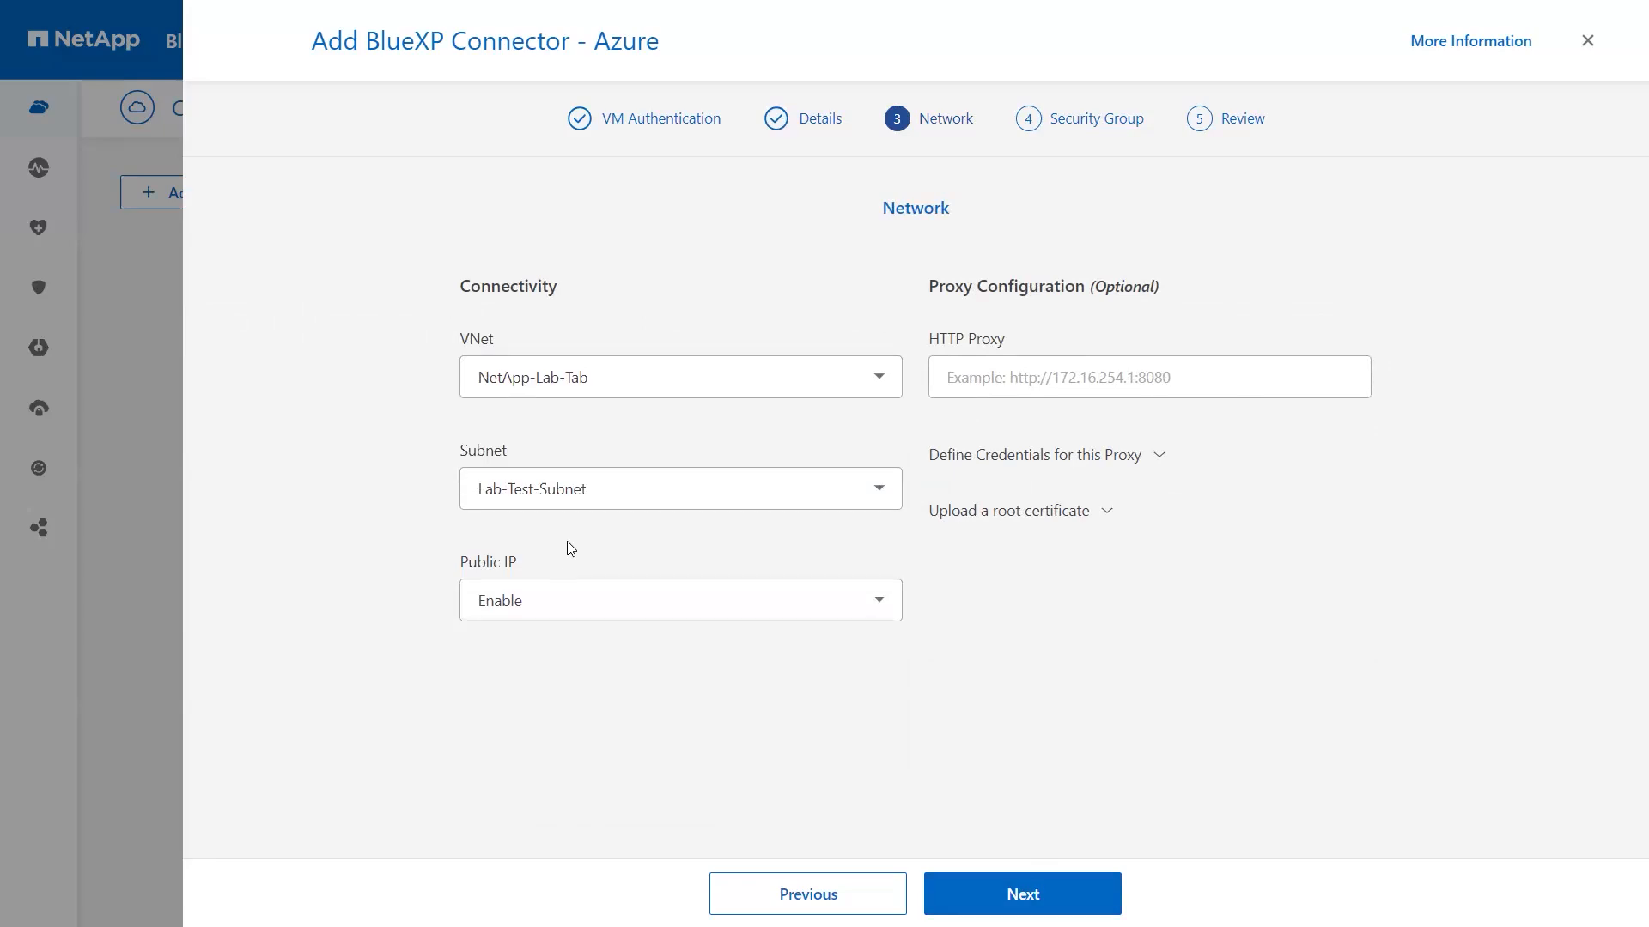
Step: Leave public IP enabled, skip the HTTP proxy, and go to Security Group
{"action": "left_click", "coordinate": [566, 619]}
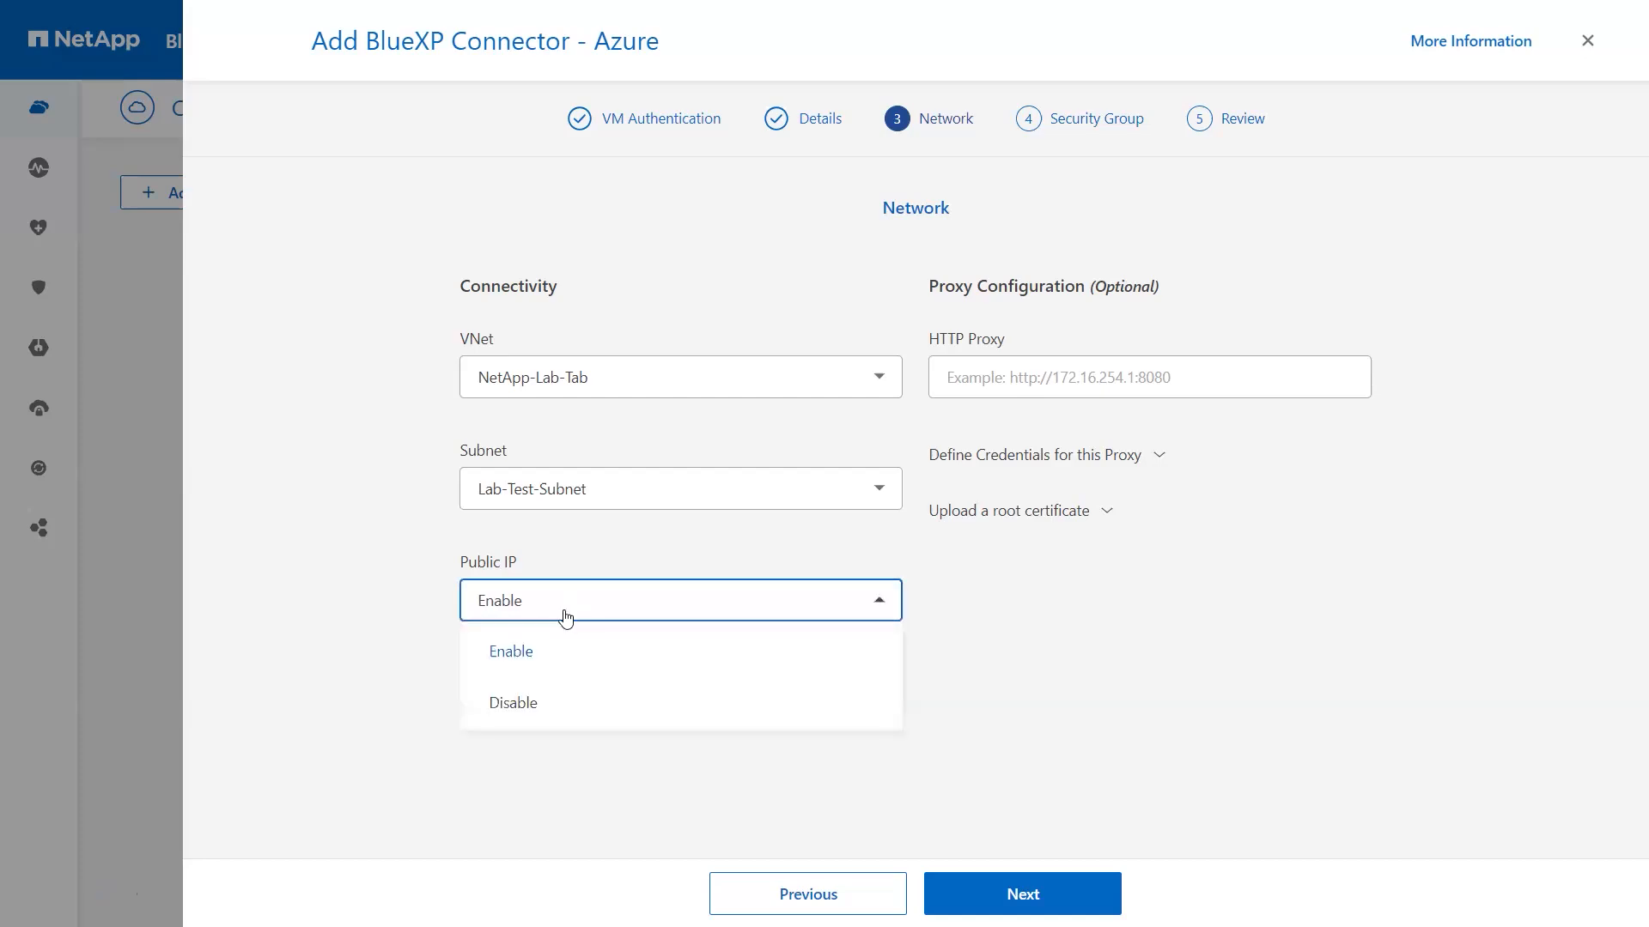
{"action": "left_click", "coordinate": [544, 698]}
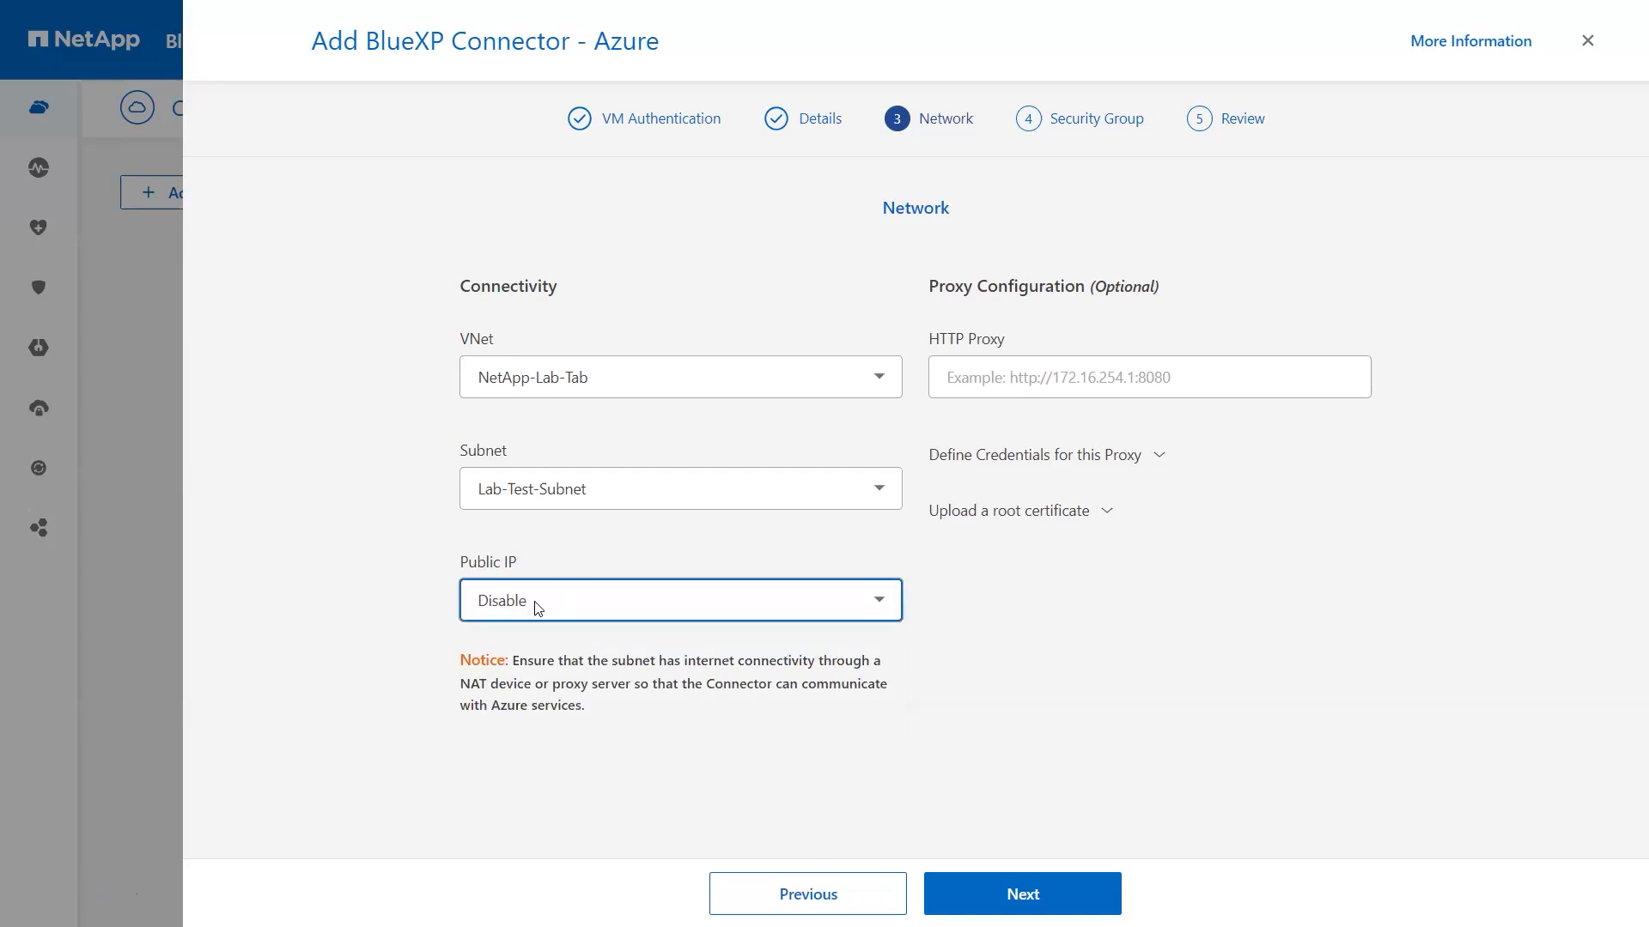
{"action": "left_click", "coordinate": [538, 608]}
{"action": "left_click", "coordinate": [537, 647]}
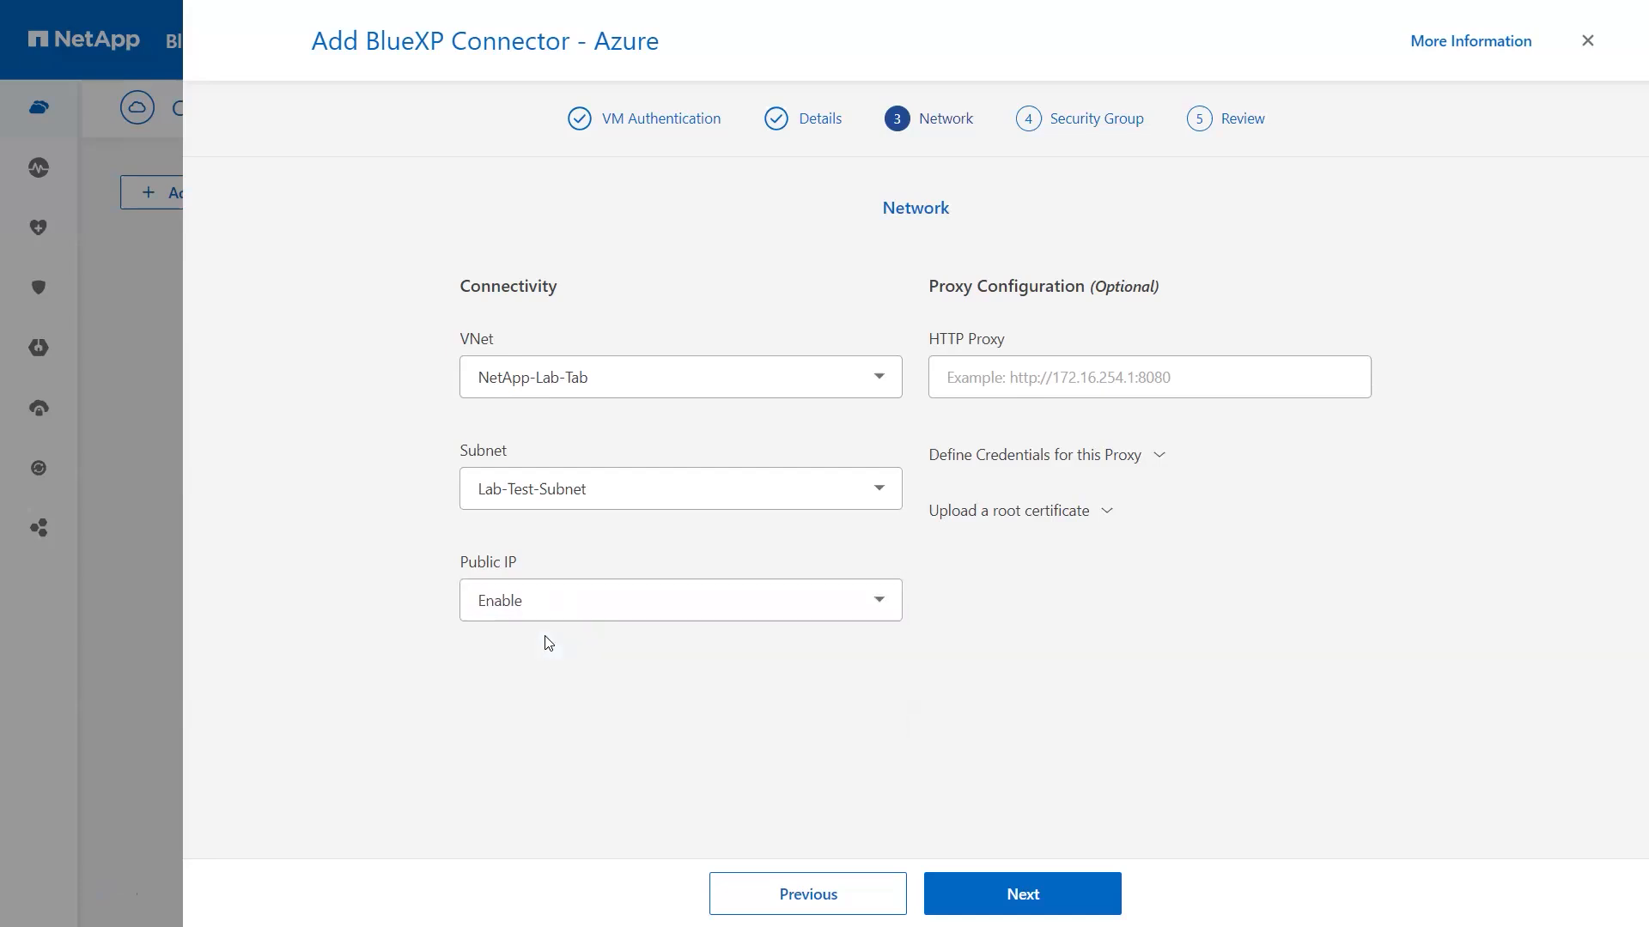
{"action": "left_click", "coordinate": [972, 369]}
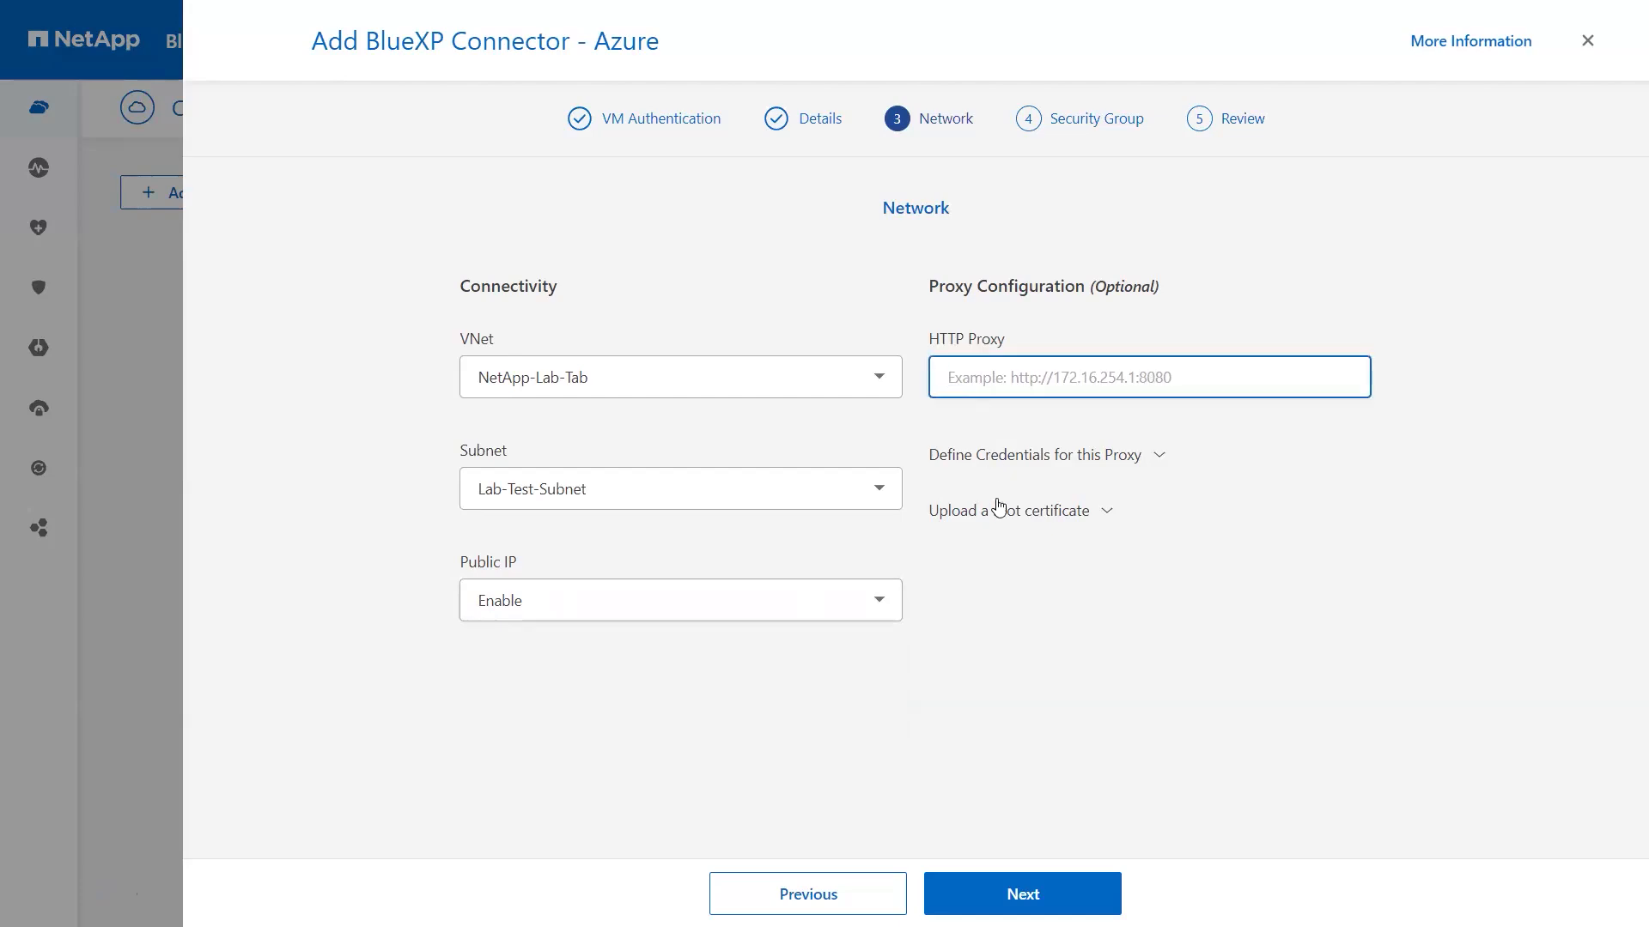
{"action": "left_click", "coordinate": [989, 463]}
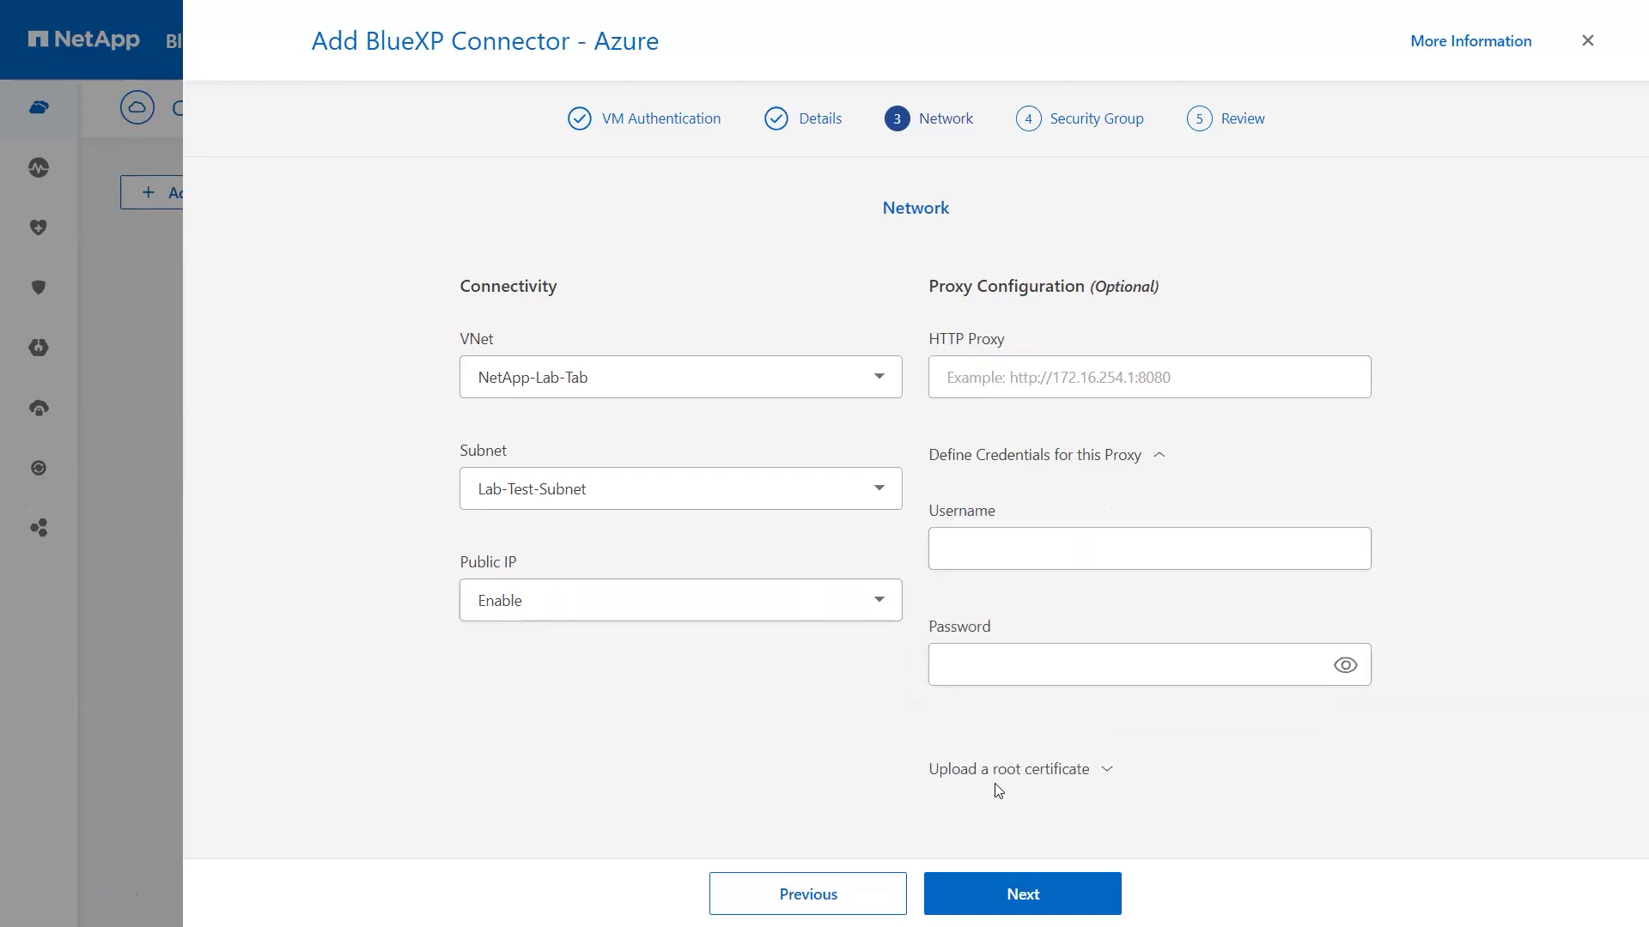
{"action": "left_click", "coordinate": [1001, 893]}
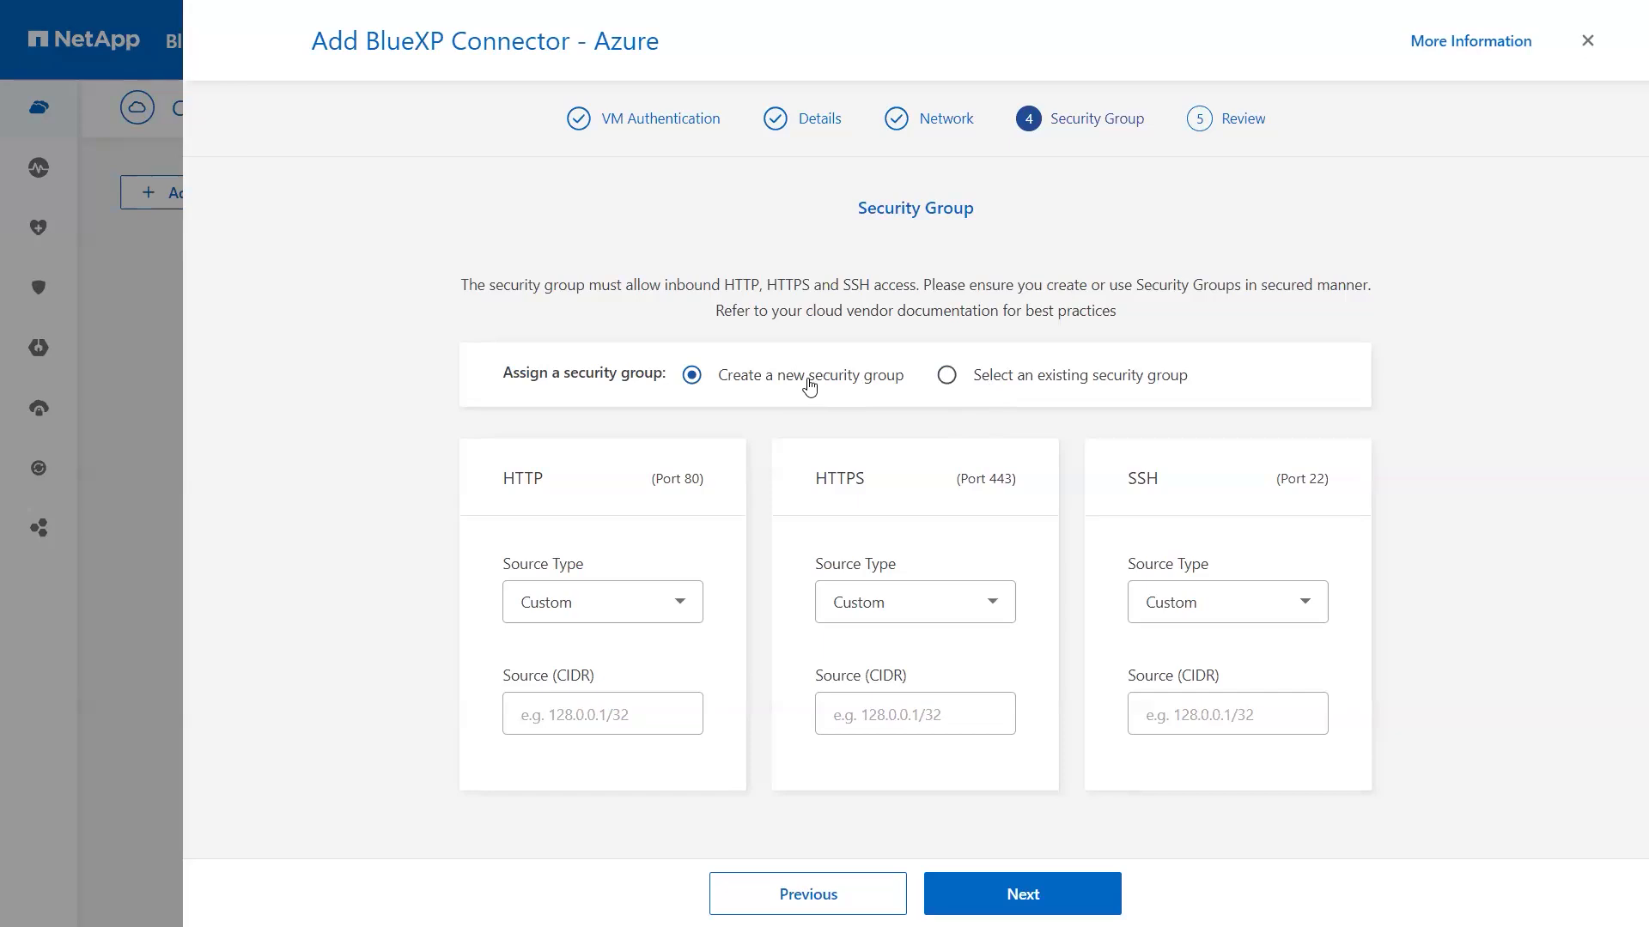
Step: Set the HTTP, HTTPS and SSH source CIDRs to 0.0.0.0/0, then continue to Review
{"action": "left_click", "coordinate": [550, 714]}
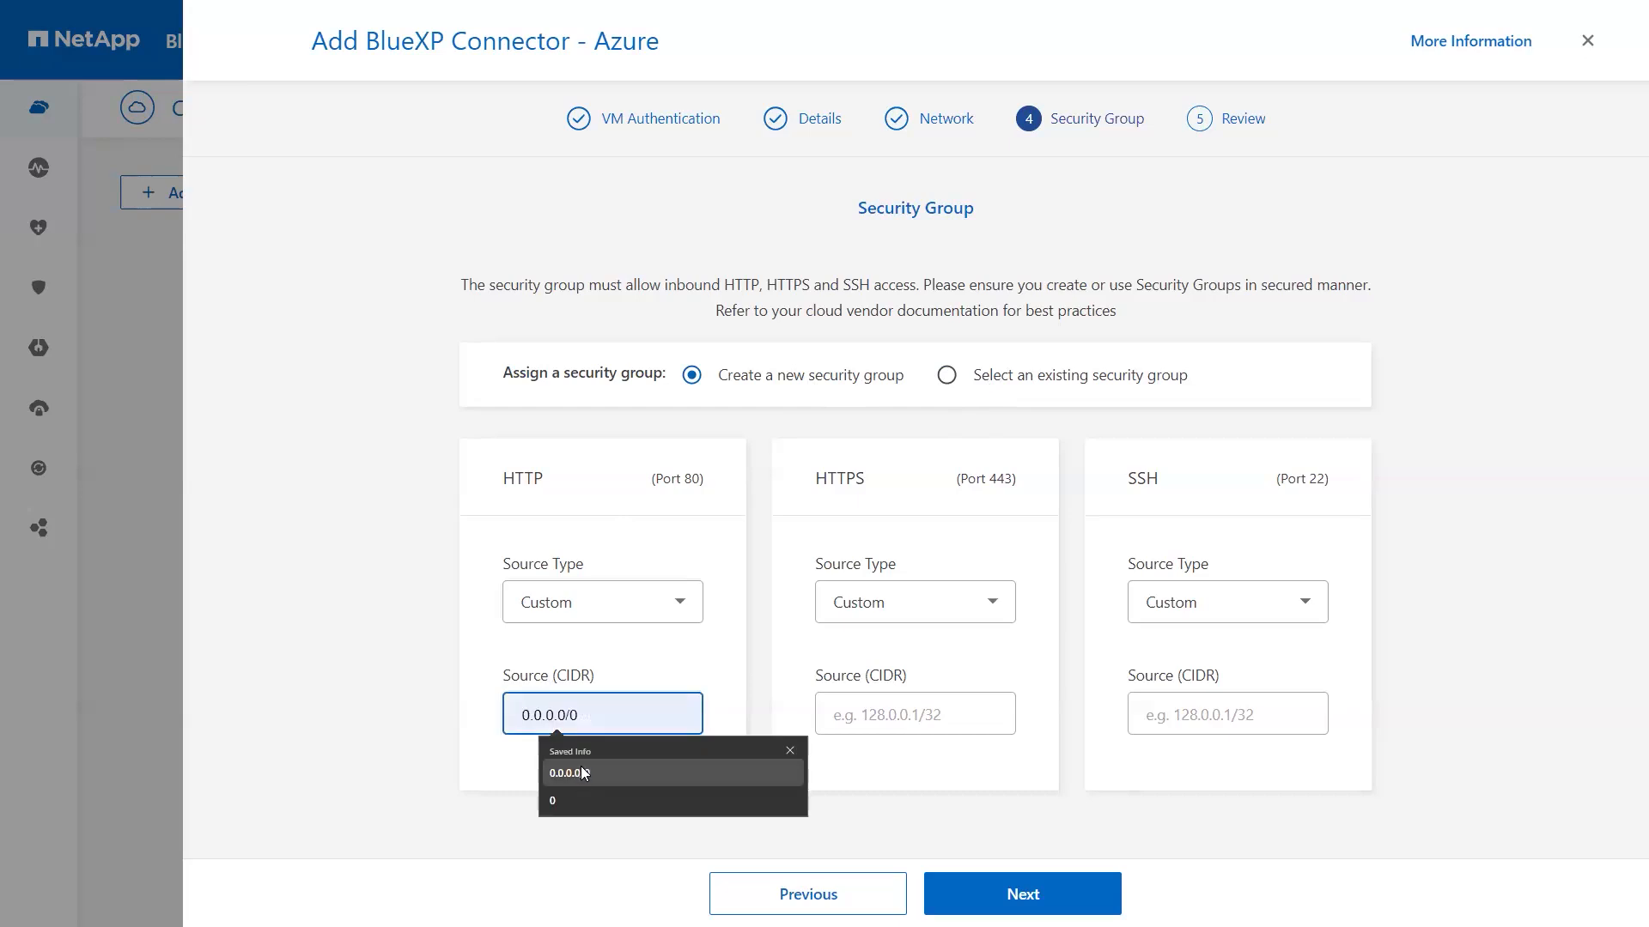
{"action": "left_click", "coordinate": [581, 773]}
{"action": "left_click", "coordinate": [849, 723]}
{"action": "left_click", "coordinate": [885, 781]}
{"action": "left_click", "coordinate": [1143, 732]}
{"action": "left_click", "coordinate": [1183, 779]}
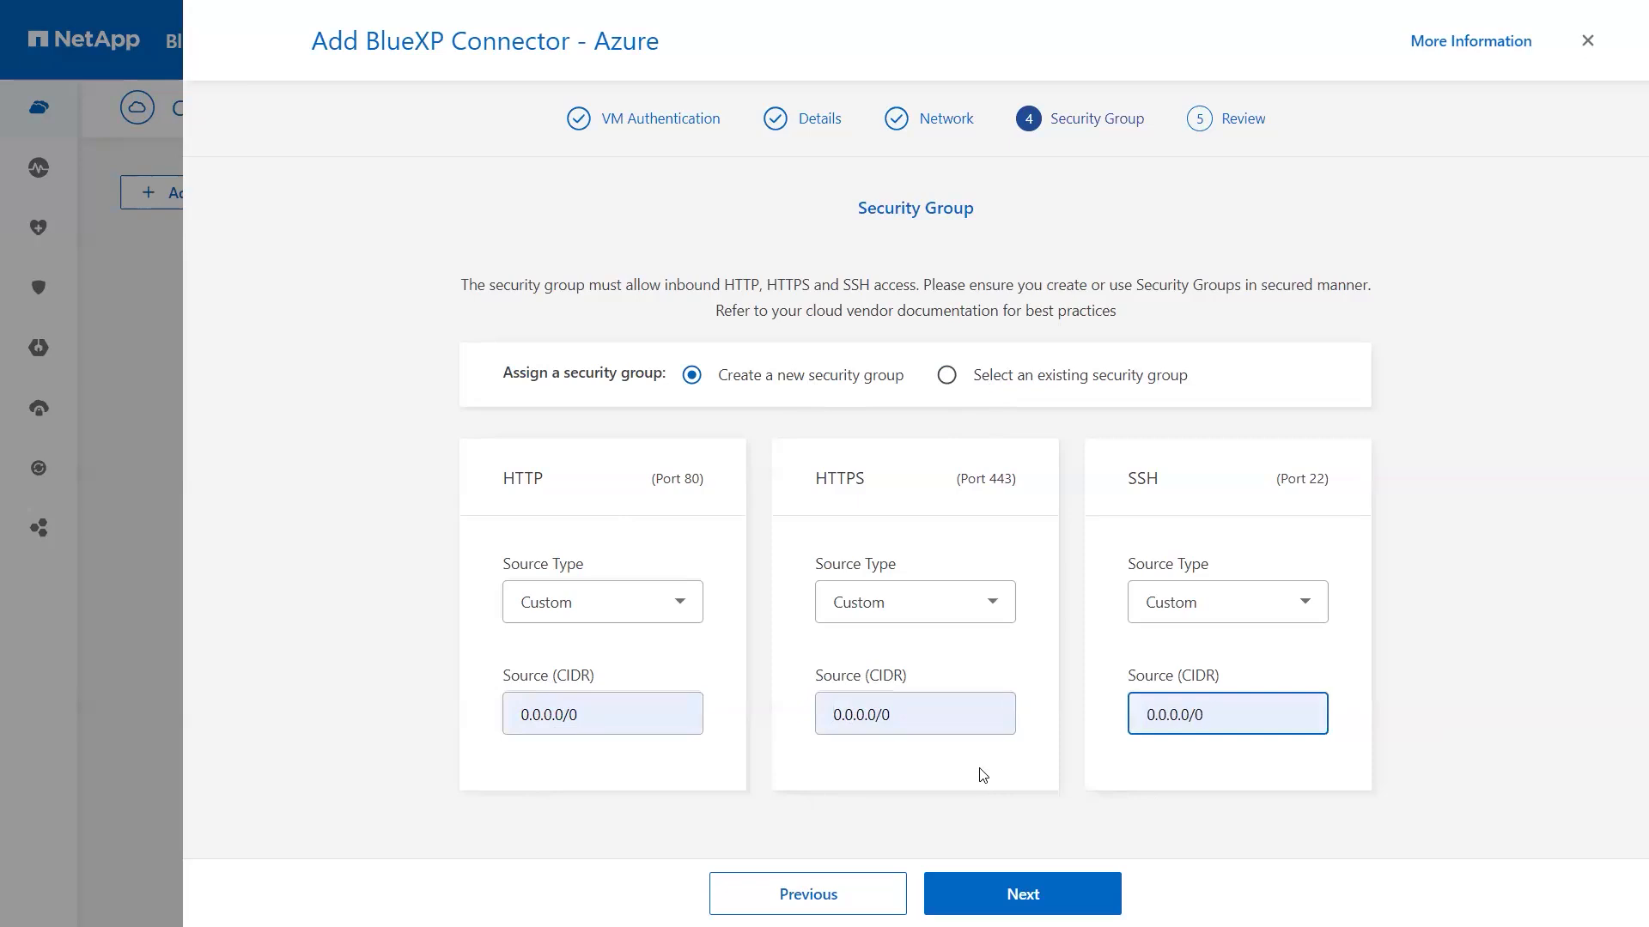
{"action": "left_click", "coordinate": [1017, 891]}
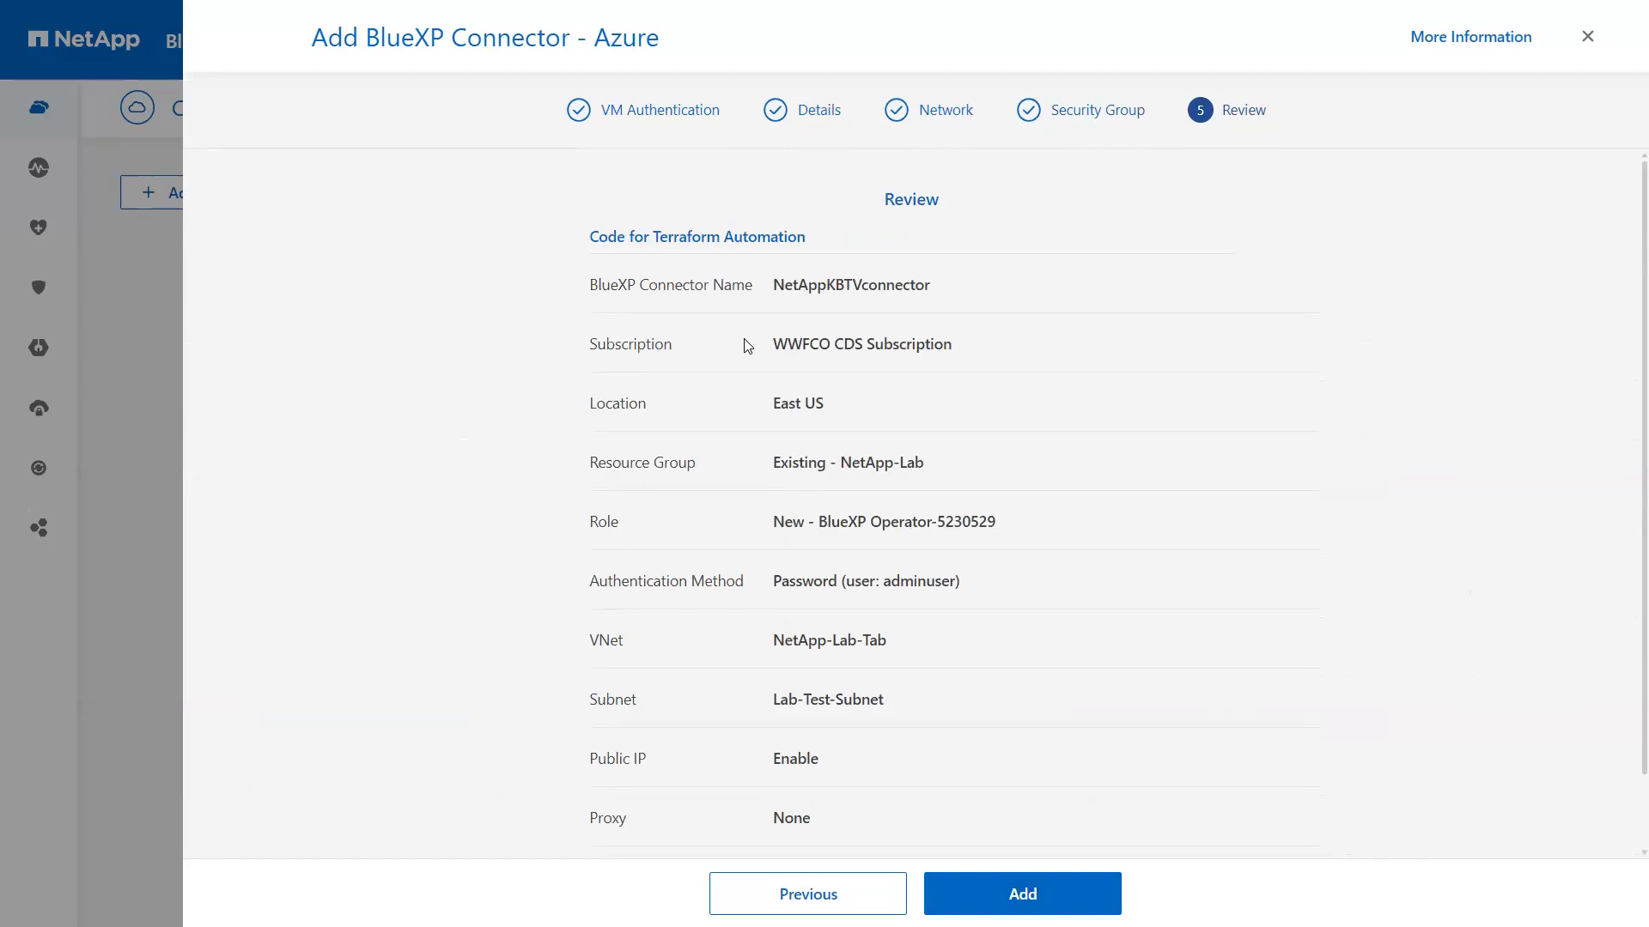
Step: Check the Review summary, including the Security Group row, and submit the connector
{"action": "scroll", "coordinate": [747, 346], "scroll_direction": "down", "scroll_amount": 1}
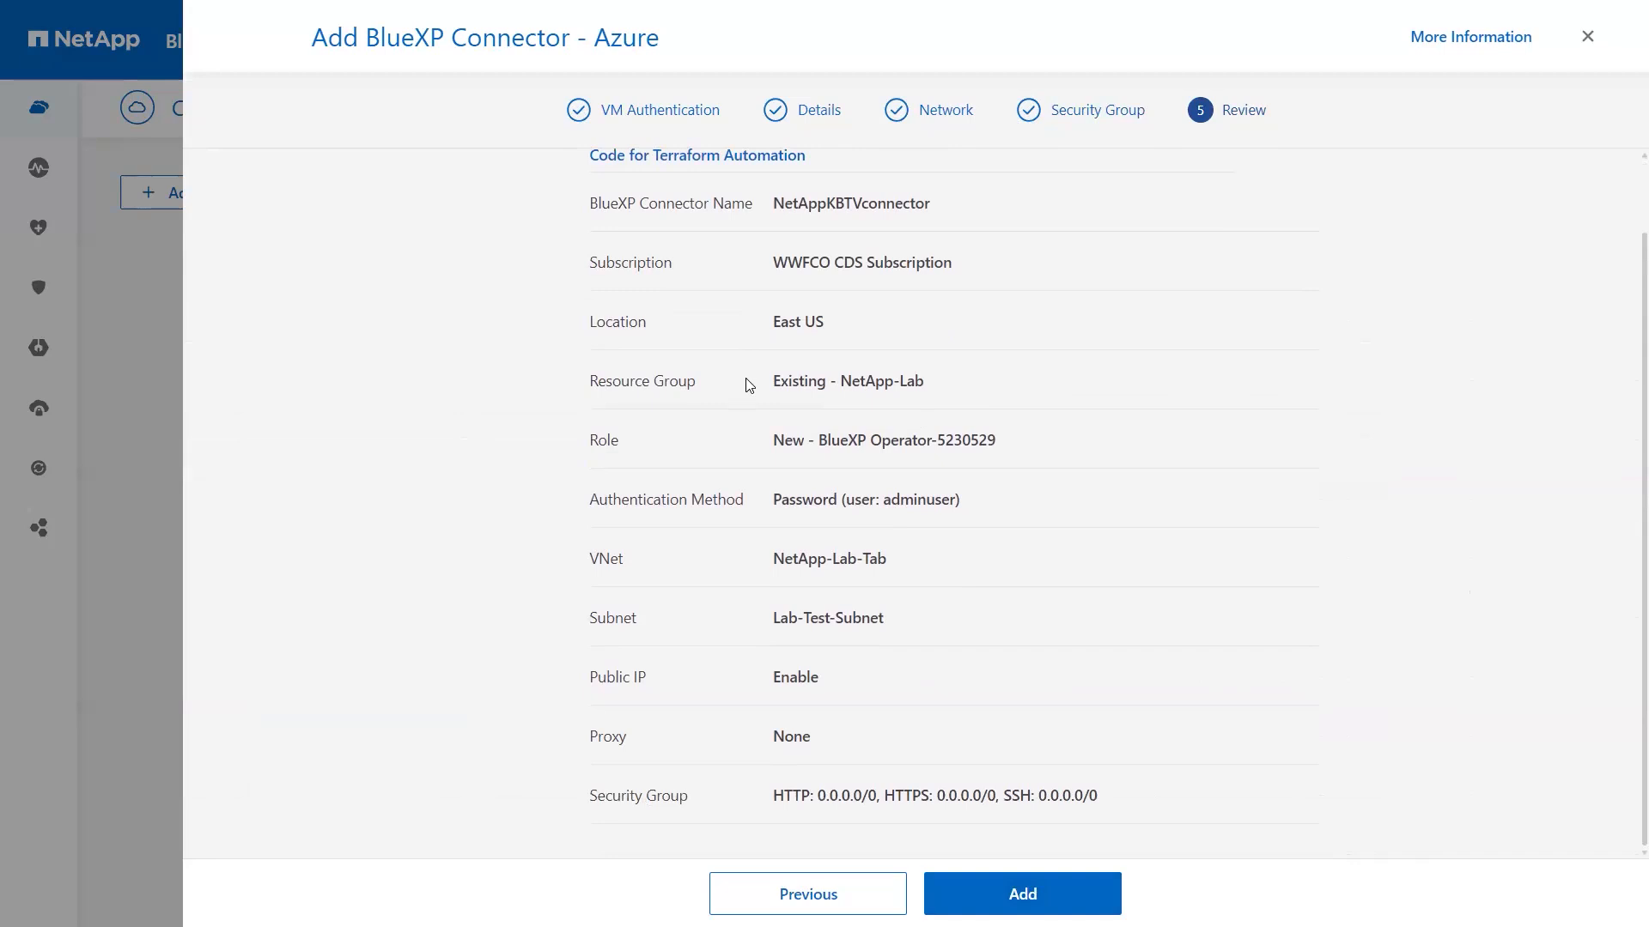
{"action": "scroll", "coordinate": [747, 386], "scroll_direction": "up", "scroll_amount": 1}
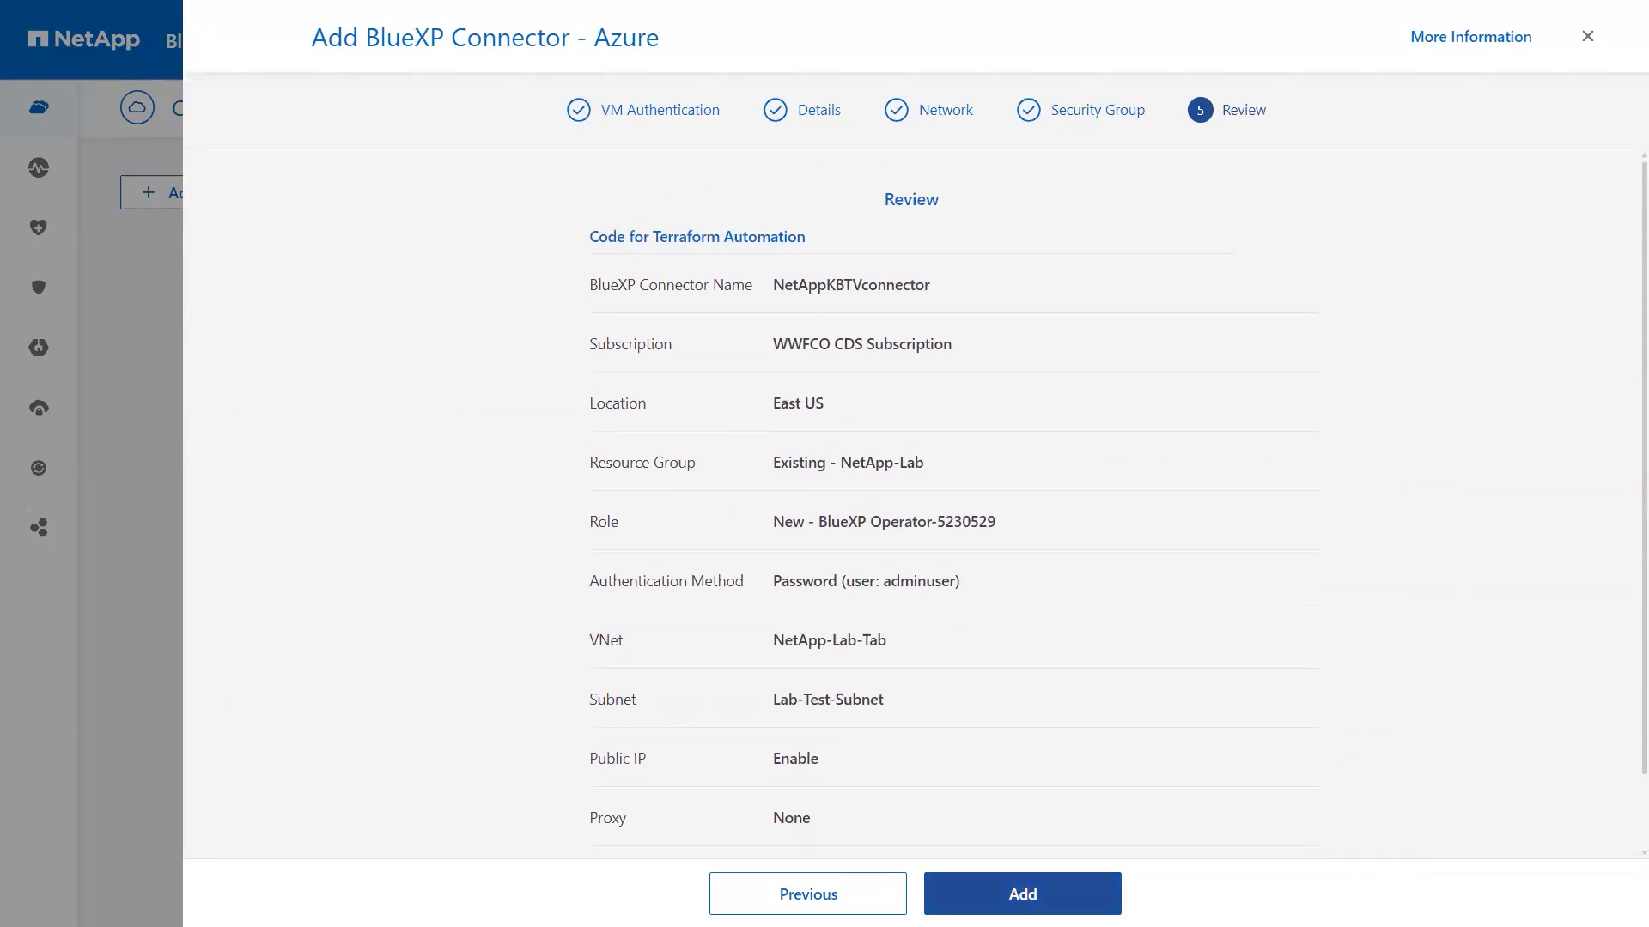
{"action": "left_click", "coordinate": [1022, 893]}
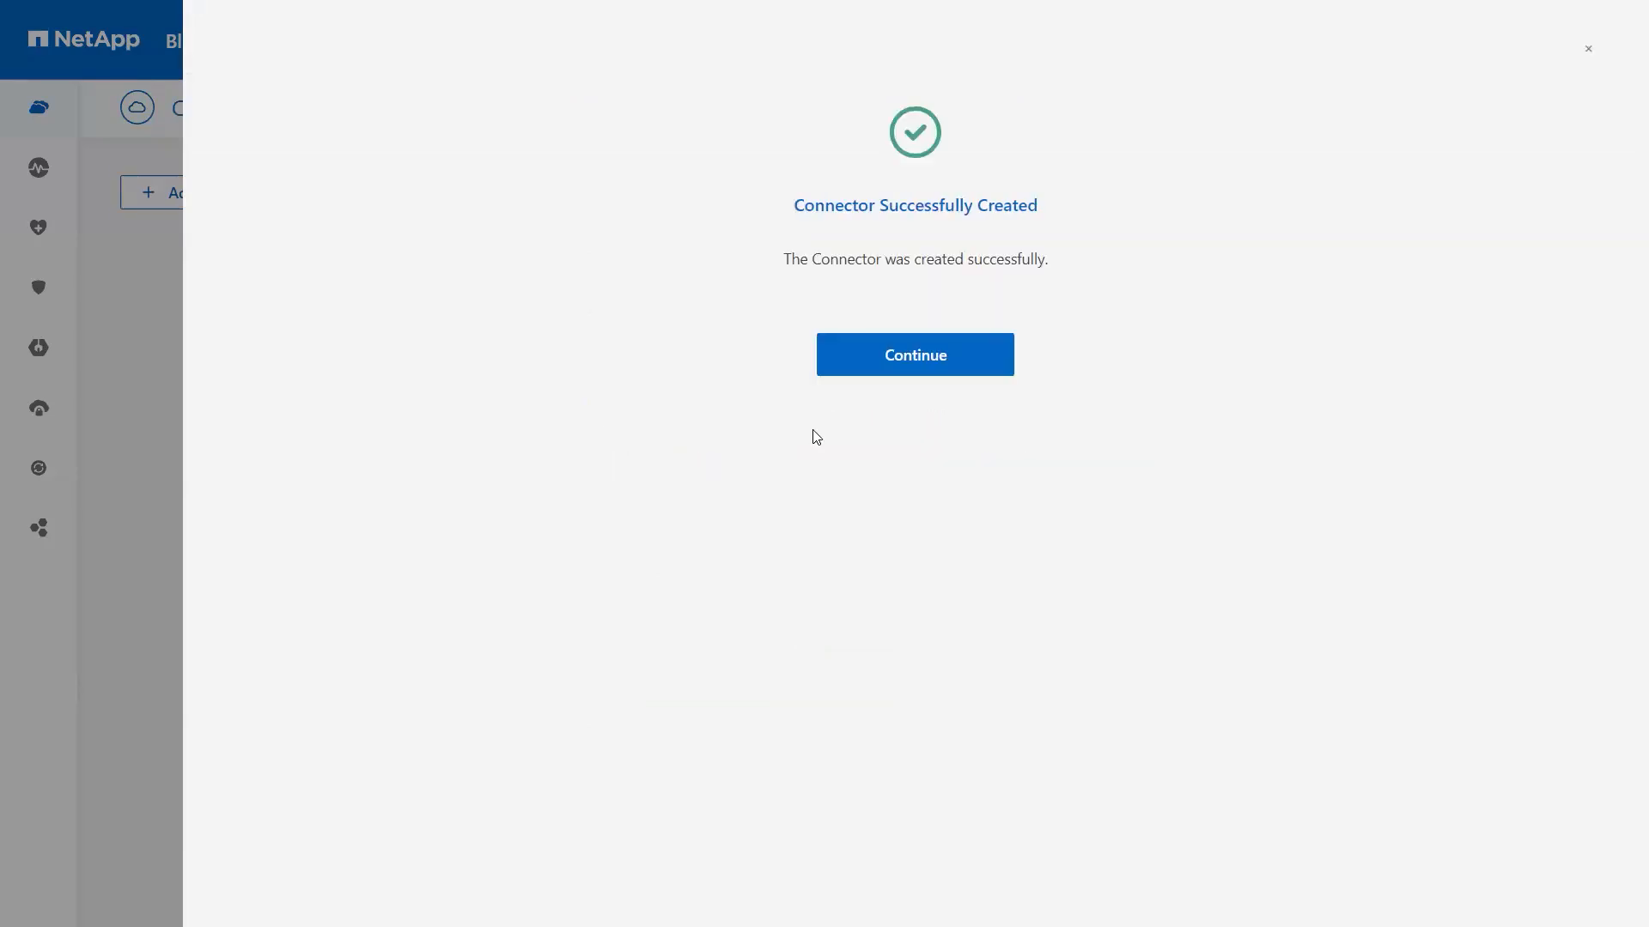
Step: Return to the Canvas, start an Azure working environment, then close that setup
{"action": "left_click", "coordinate": [890, 372]}
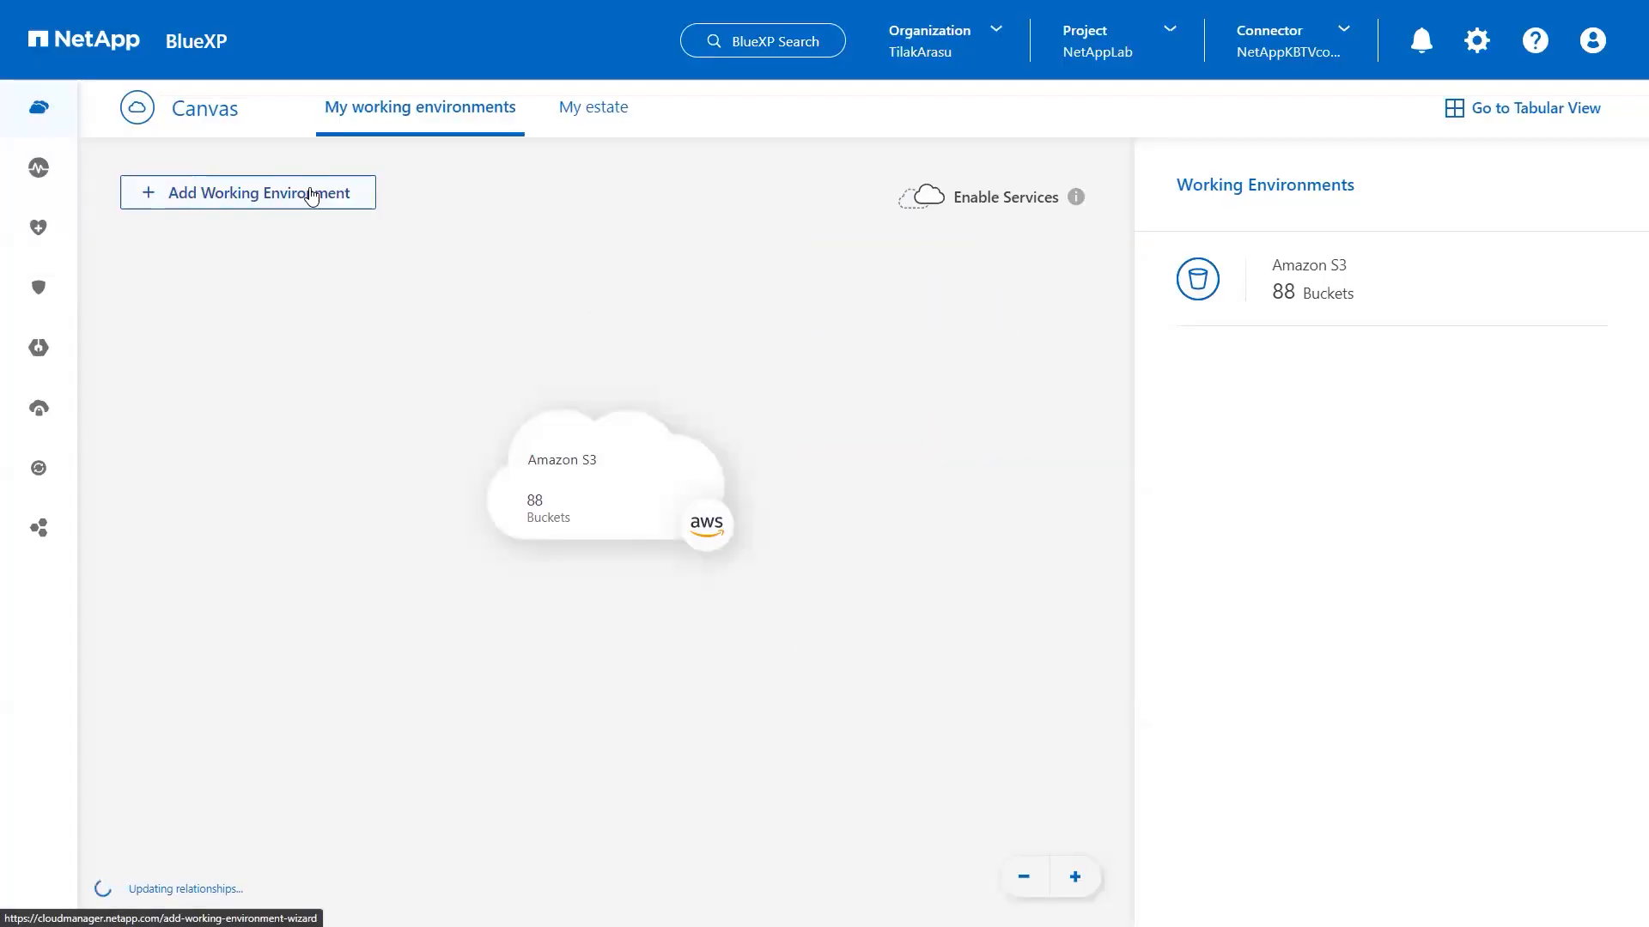
{"action": "left_click", "coordinate": [310, 194]}
{"action": "left_click", "coordinate": [443, 251]}
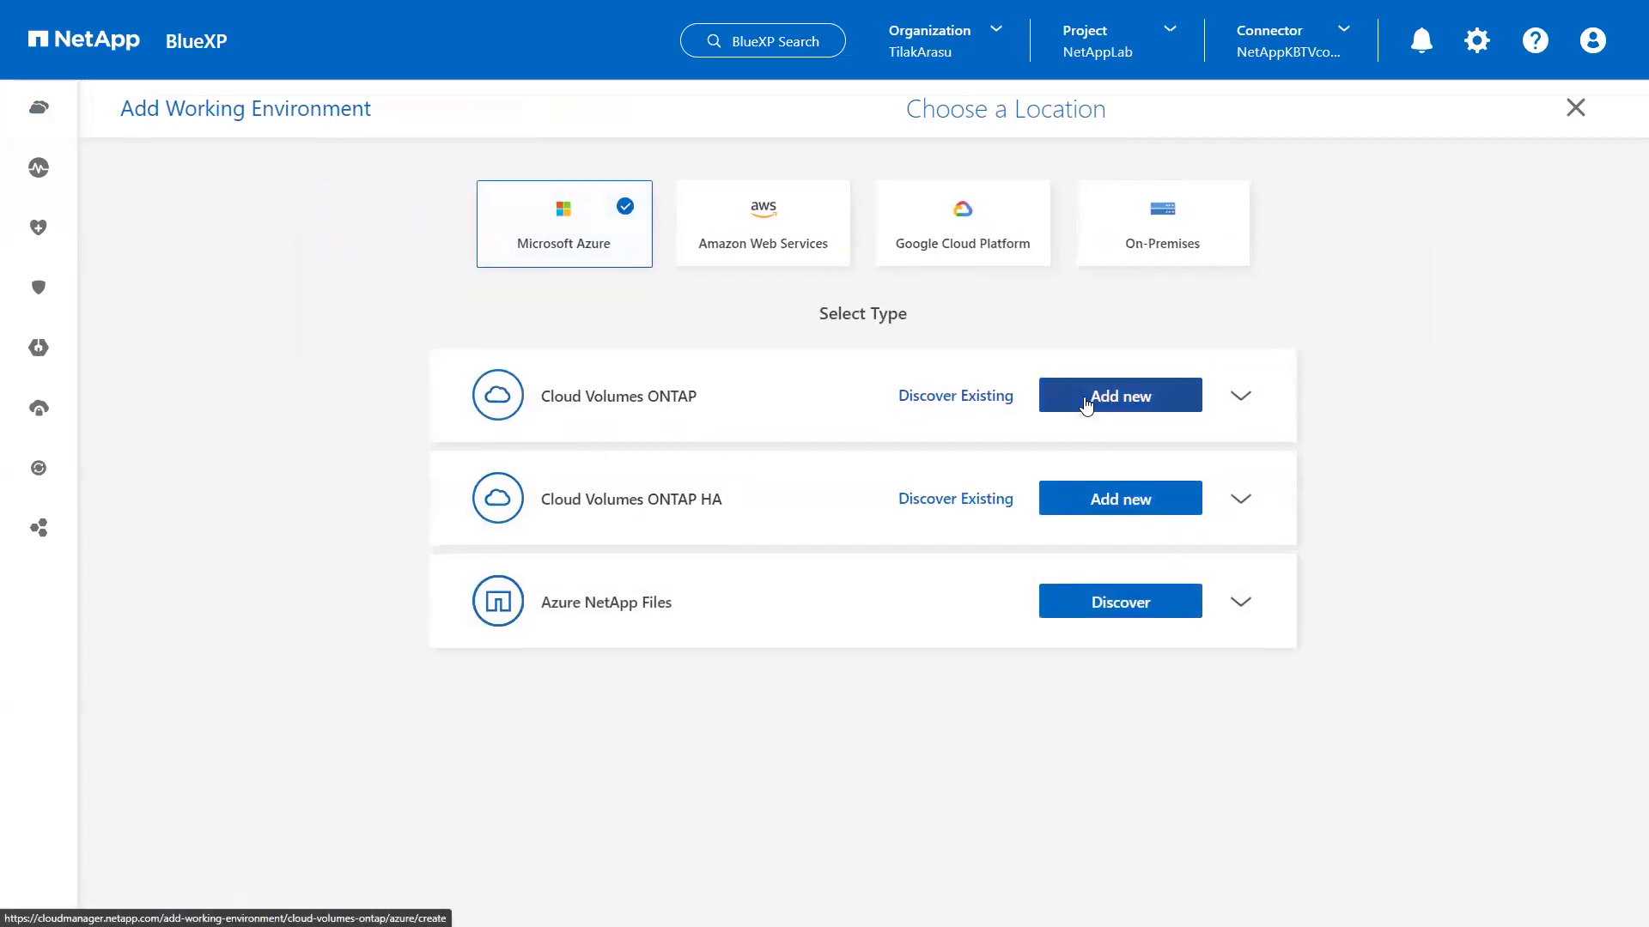
{"action": "left_click", "coordinate": [1573, 108]}
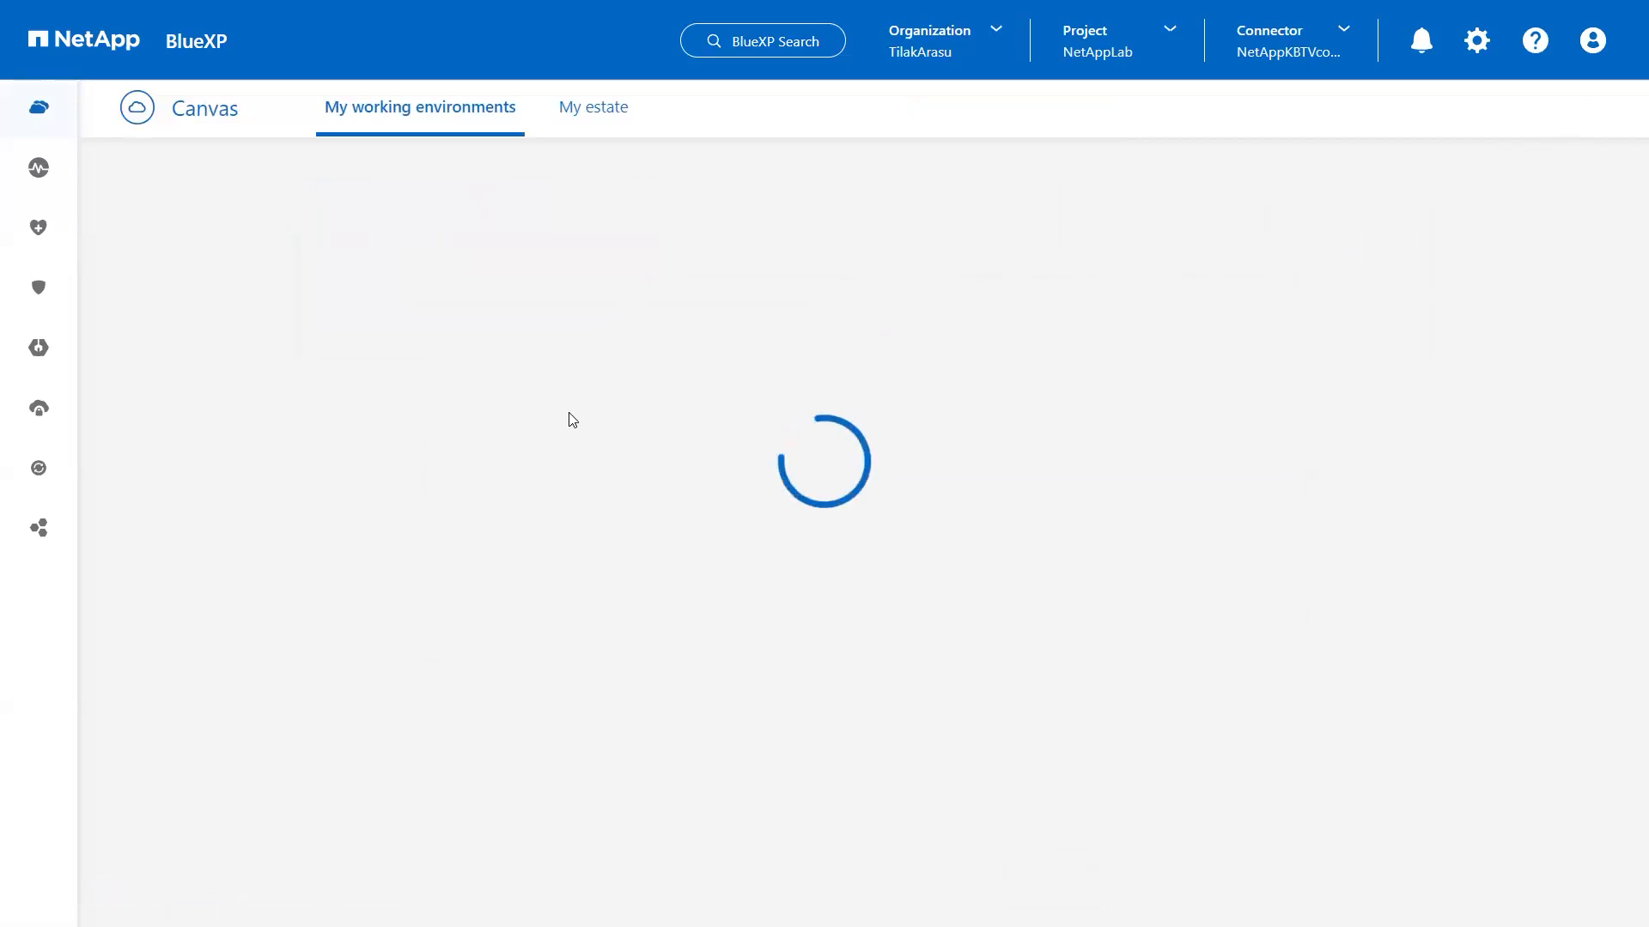